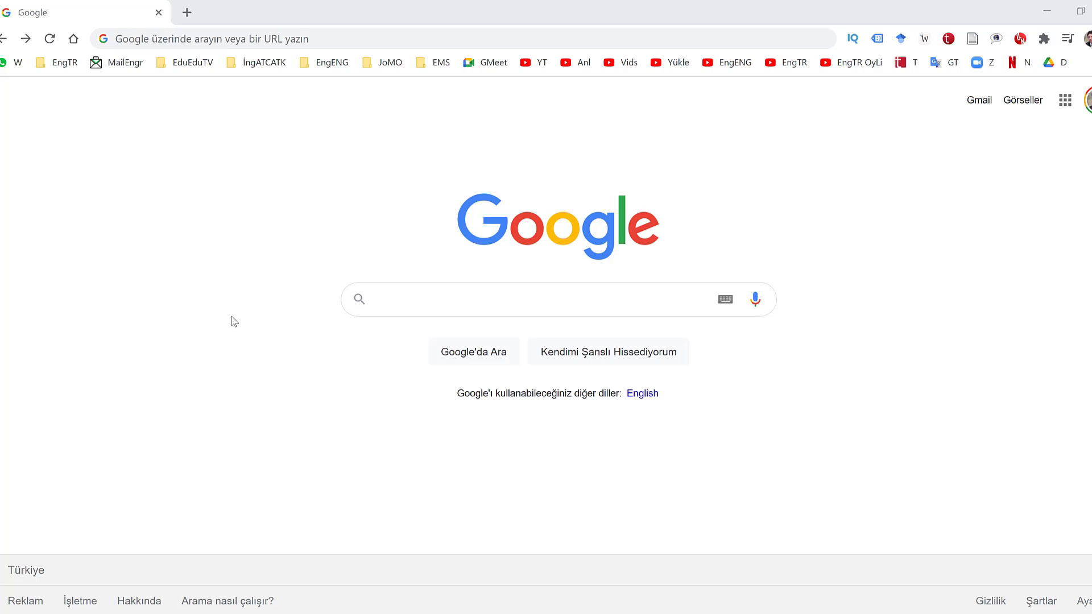
Open logomakr.com and start a new blank design
left_click(266, 40)
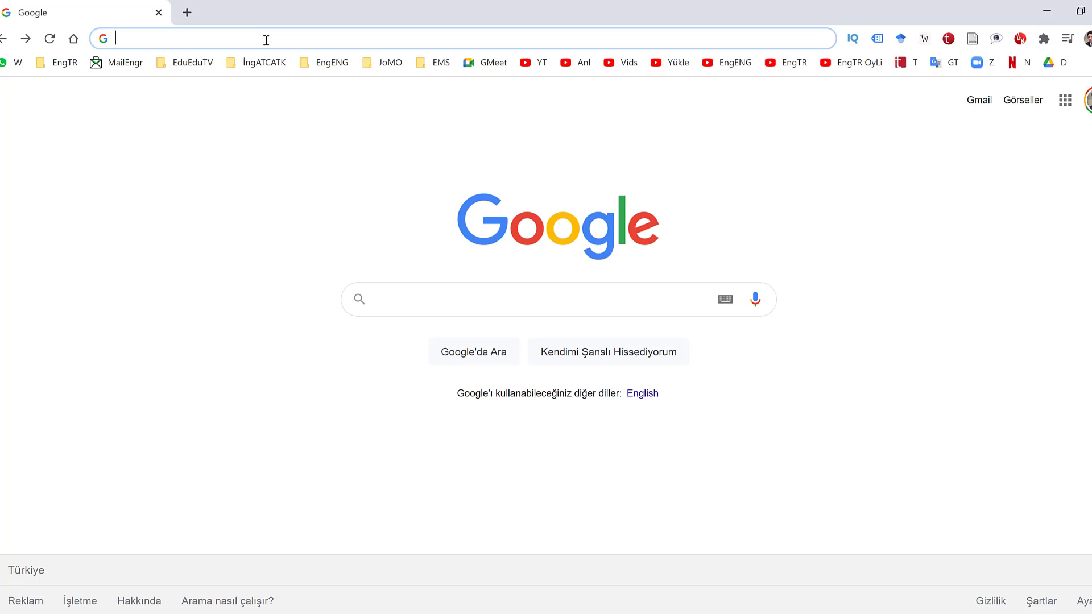
type("l")
key("BackSpace")
key("BackSpace")
type("l")
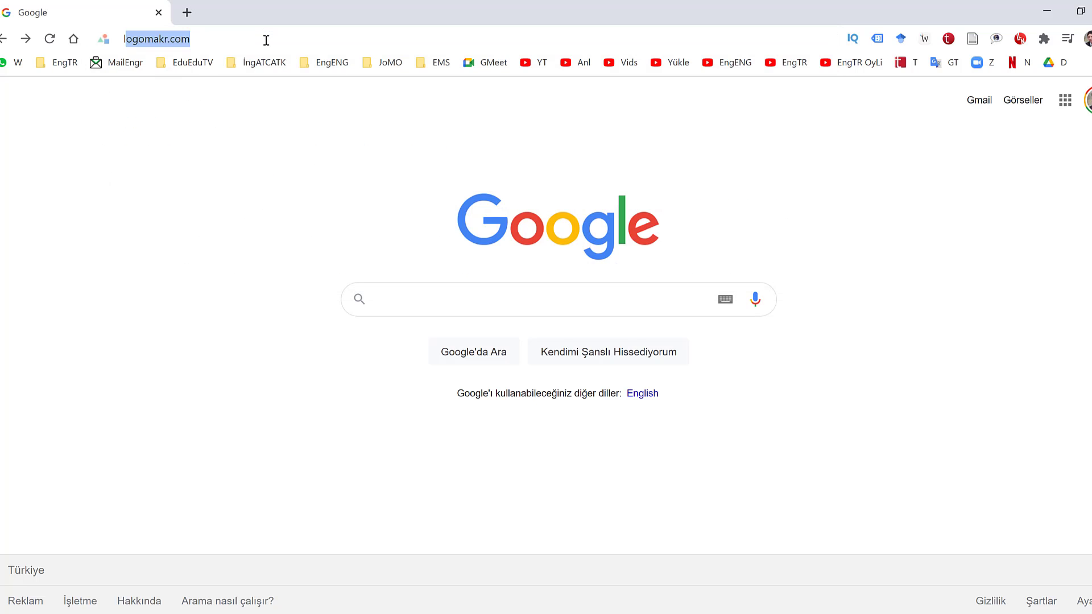
type("o")
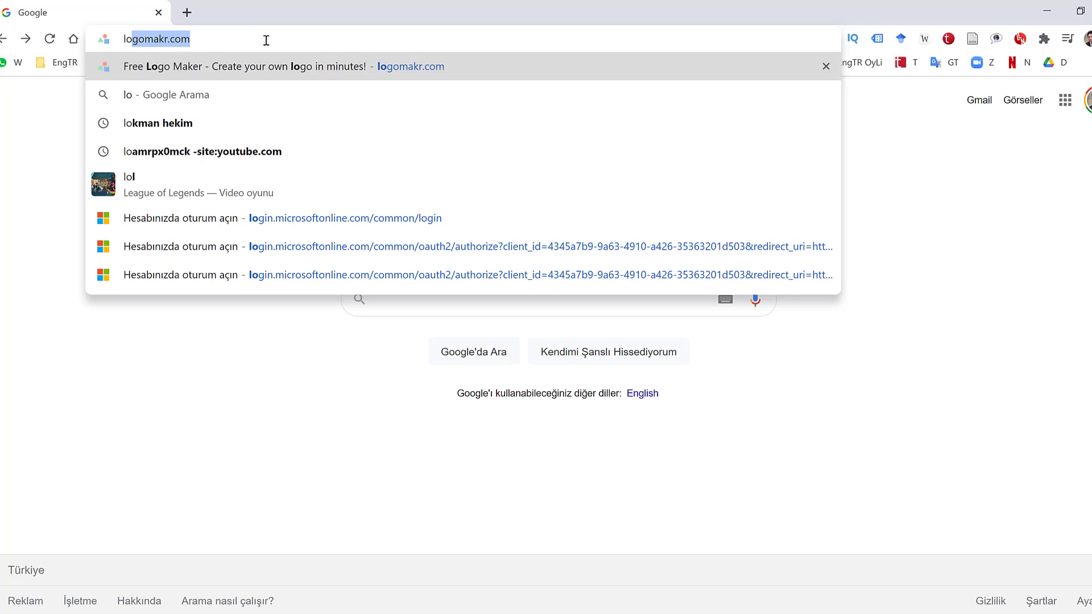
key("Return")
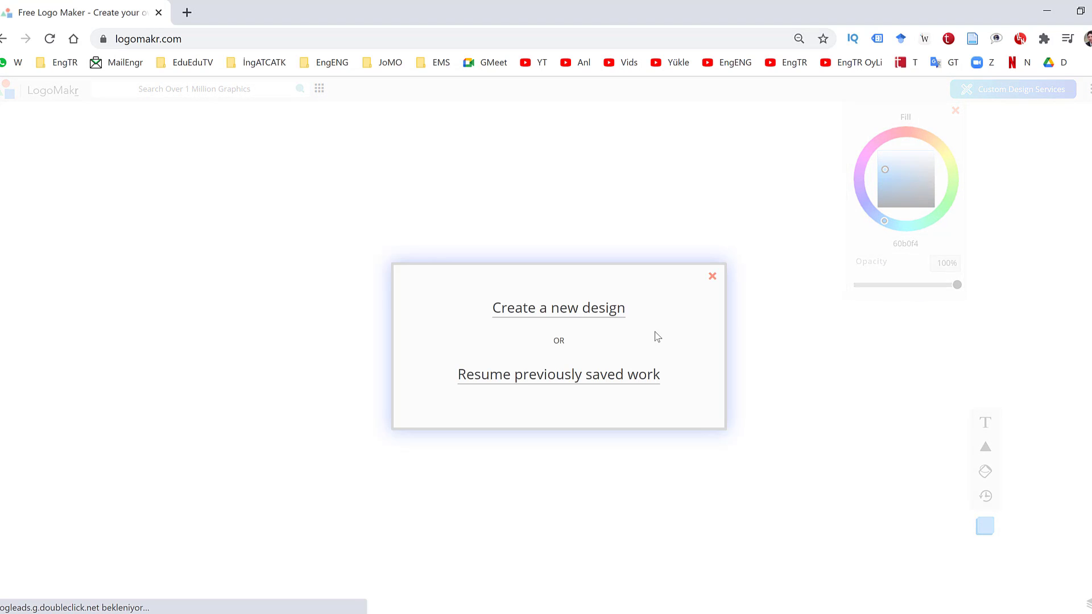
left_click(579, 314)
left_click(782, 198)
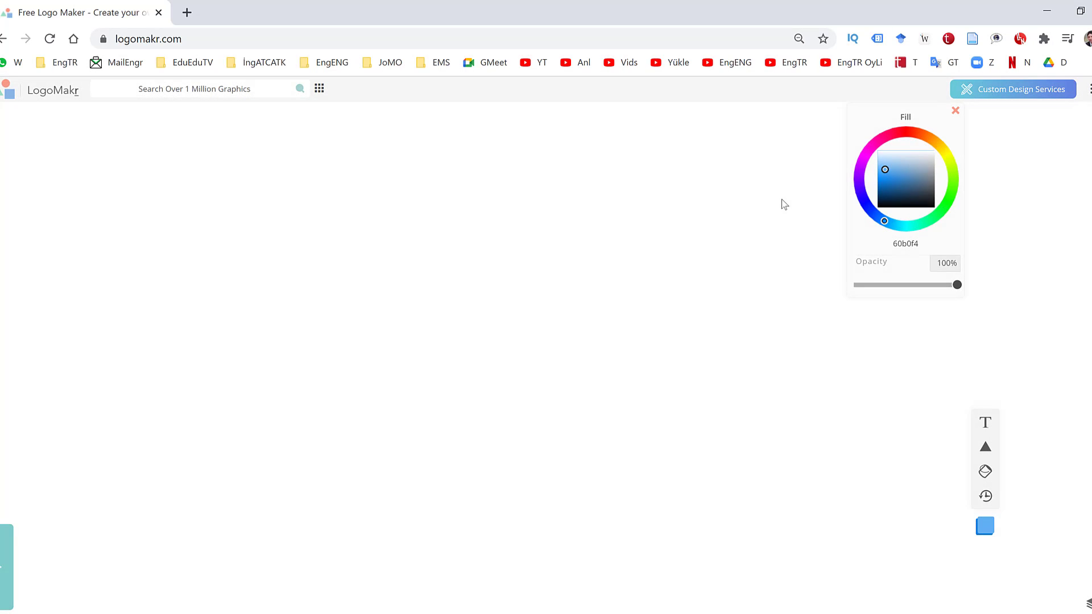
Search the graphics library for "electronics" and add the orange battery with the teal band to the canvas
left_click(180, 89)
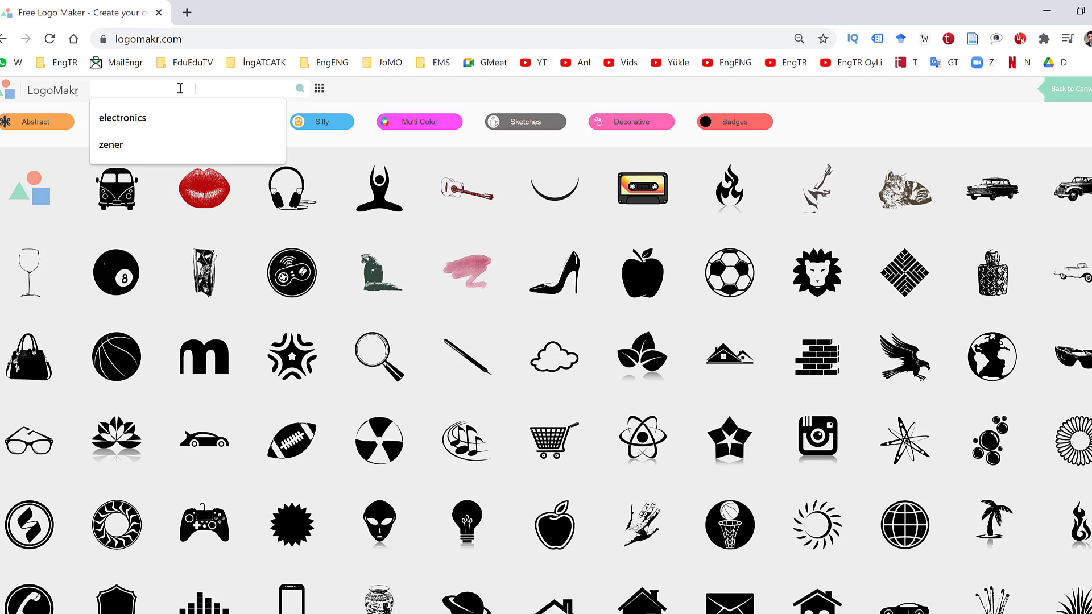
type("elect")
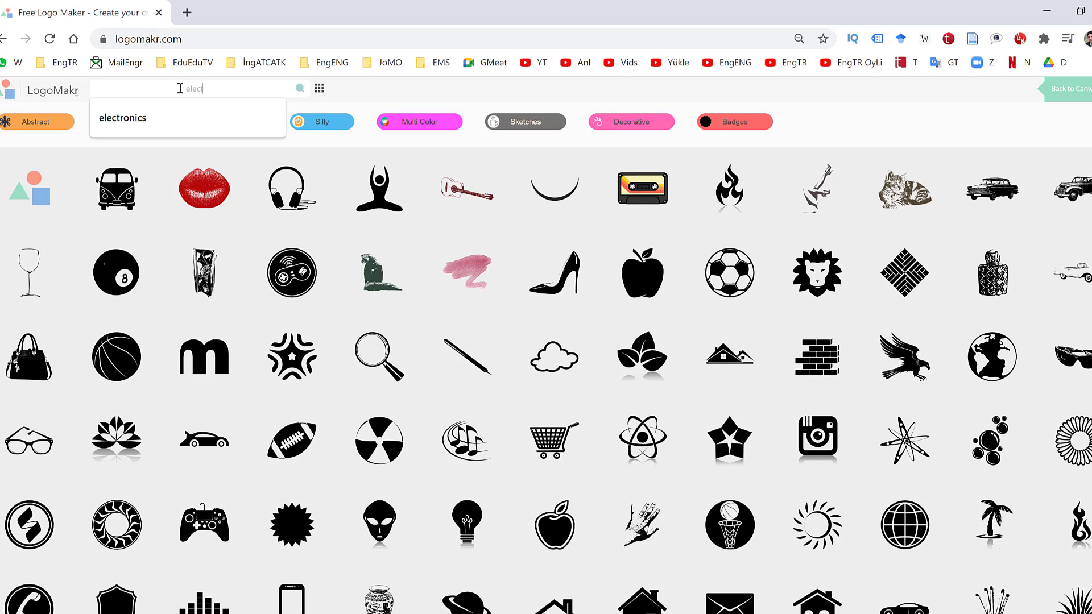
type("ronics")
key("Return")
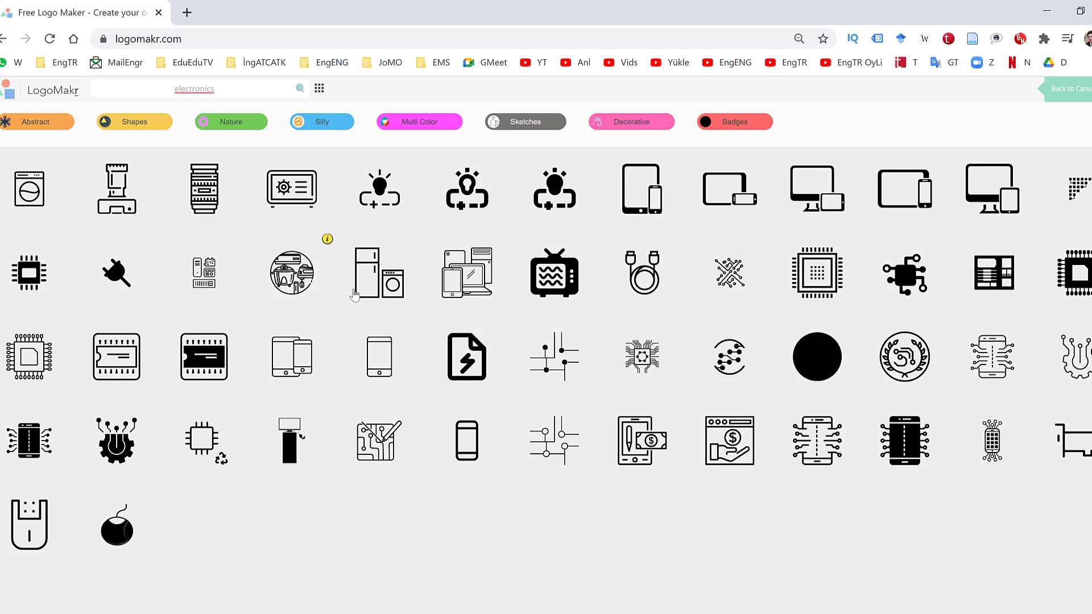
scroll(422, 387, "down", 6)
scroll(422, 388, "down", 3)
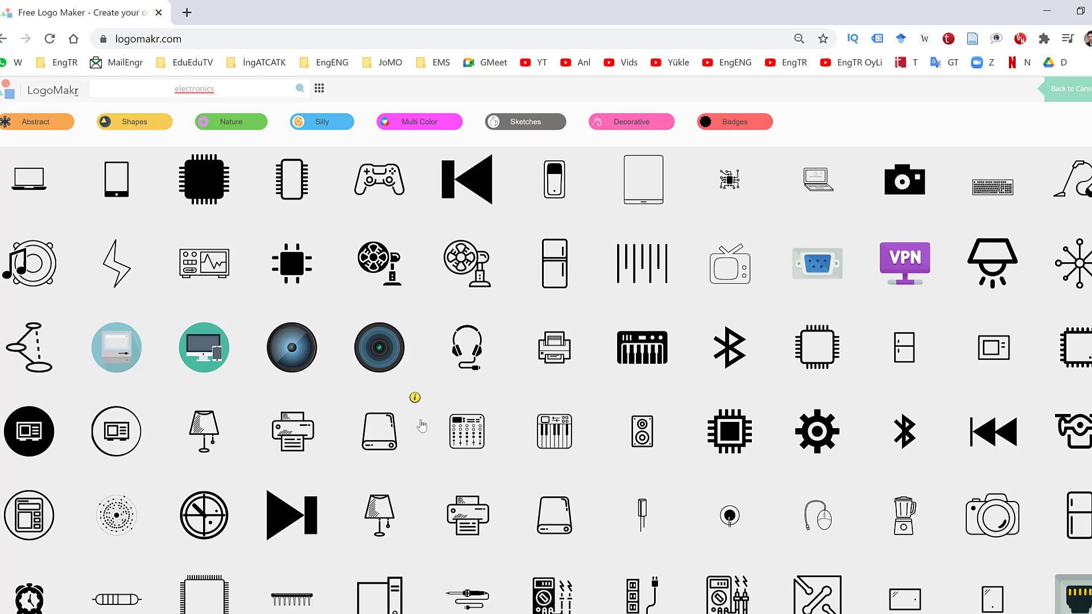
scroll(80, 396, "down", 4)
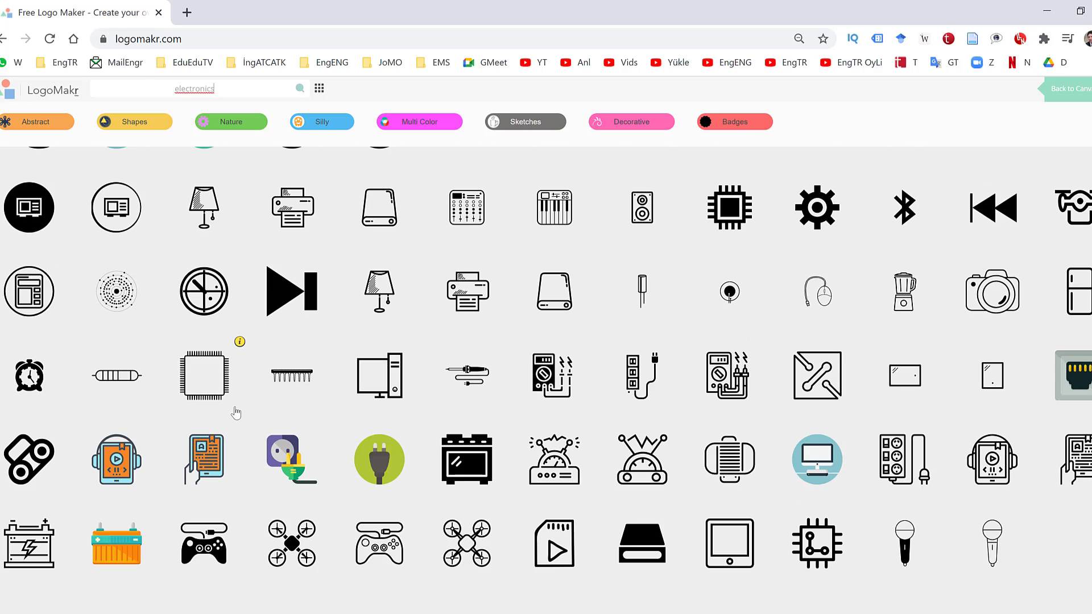
scroll(232, 421, "down", 3)
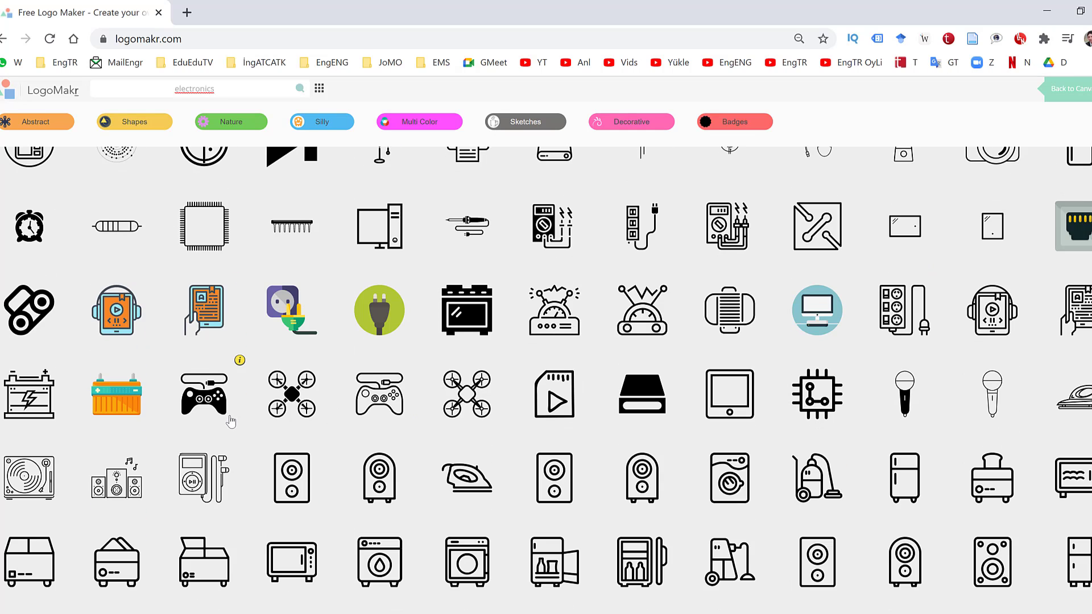
scroll(230, 421, "down", 4)
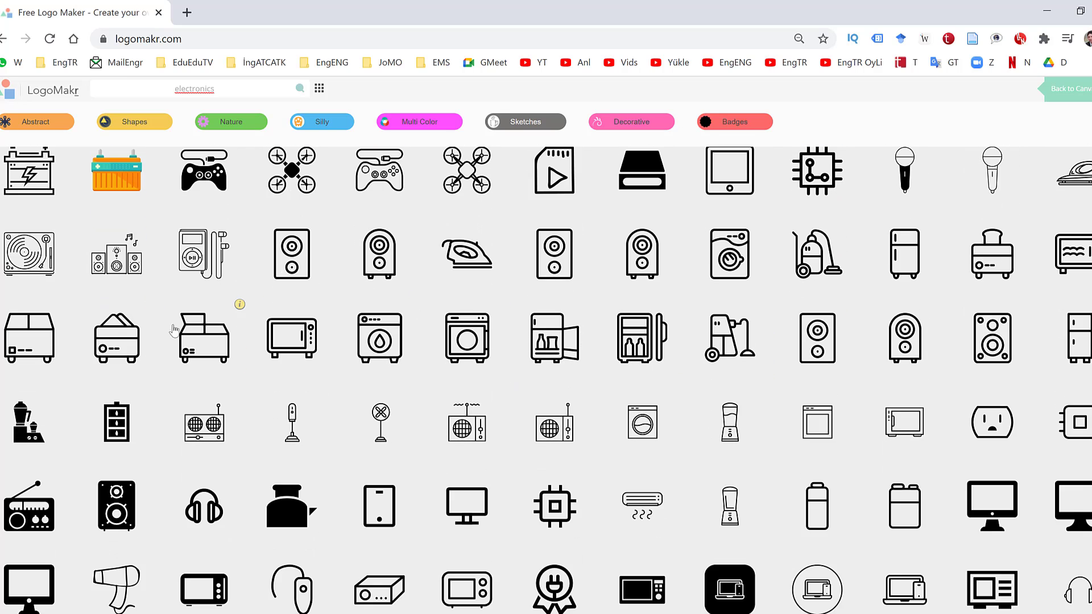
scroll(123, 339, "up", 3)
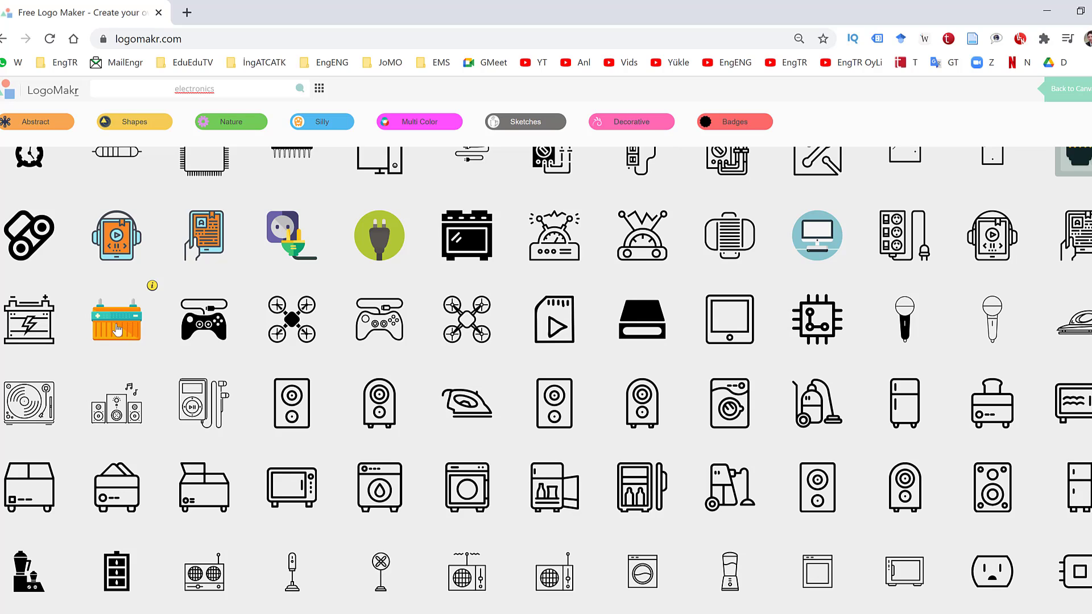
left_click(120, 327)
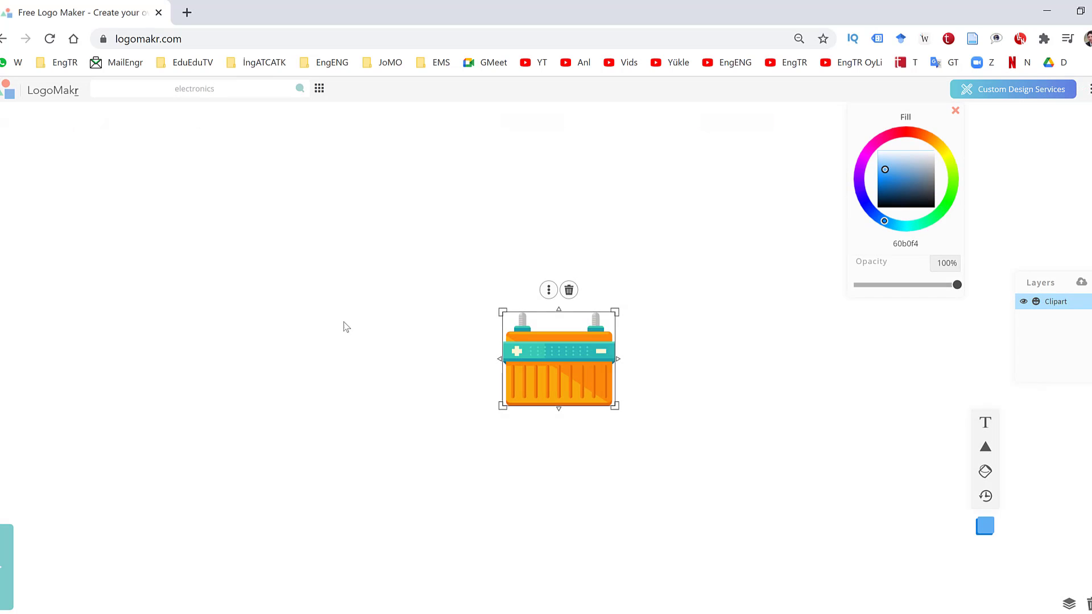
Add the purple wall socket with the green plug from the electronics graphics to the canvas
key("Return")
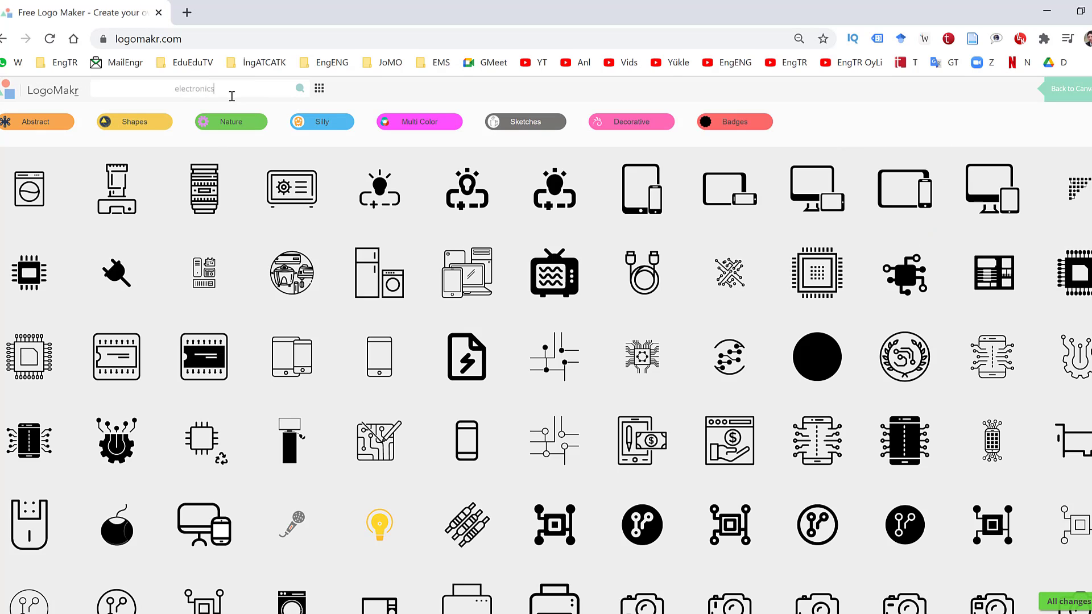
scroll(377, 415, "down", 5)
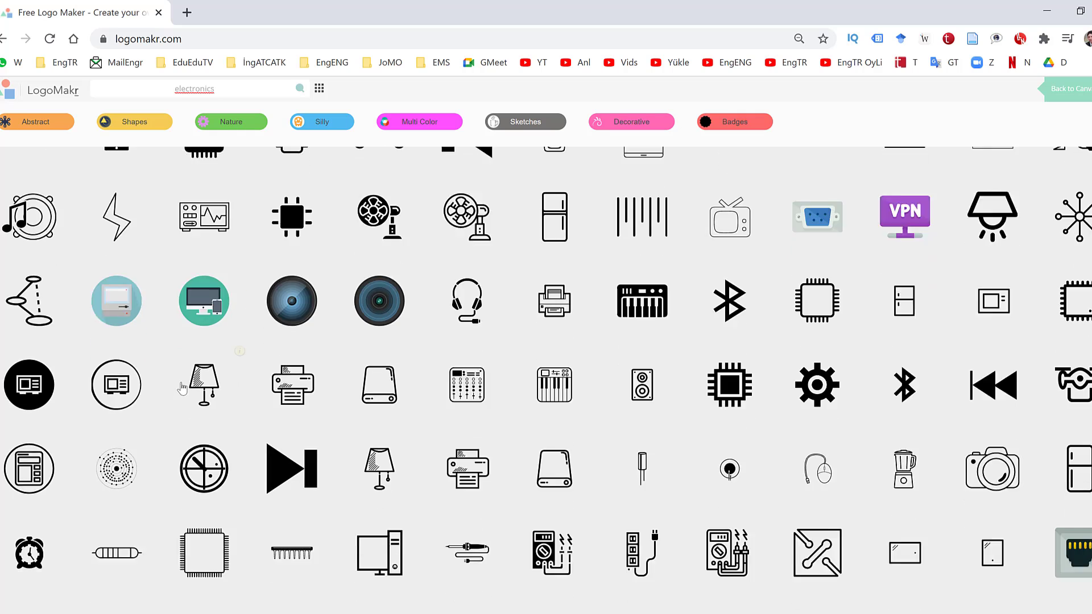
scroll(303, 409, "down", 3)
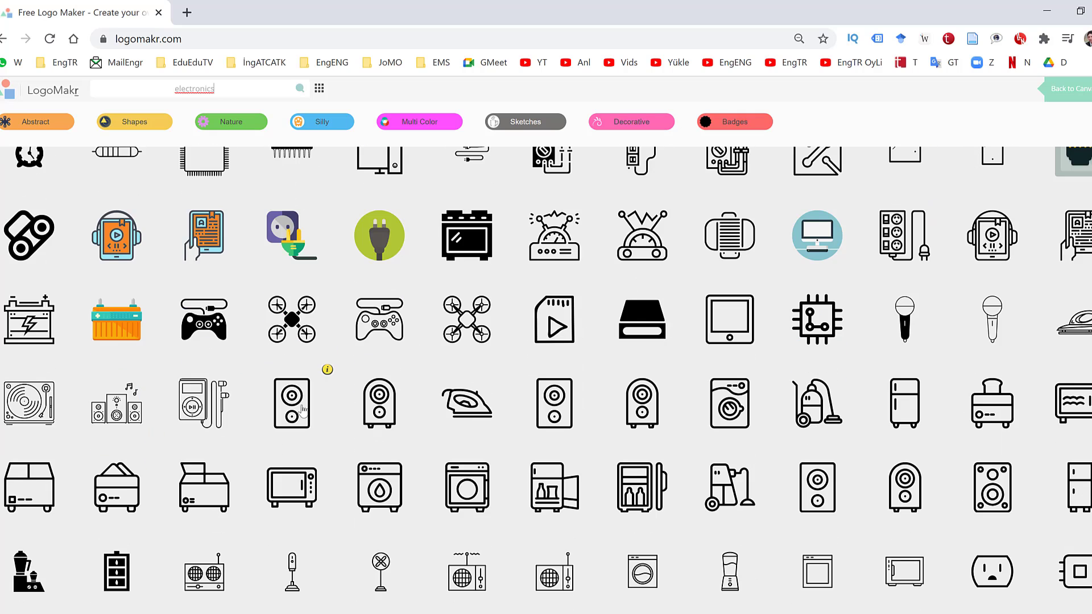
left_click(291, 236)
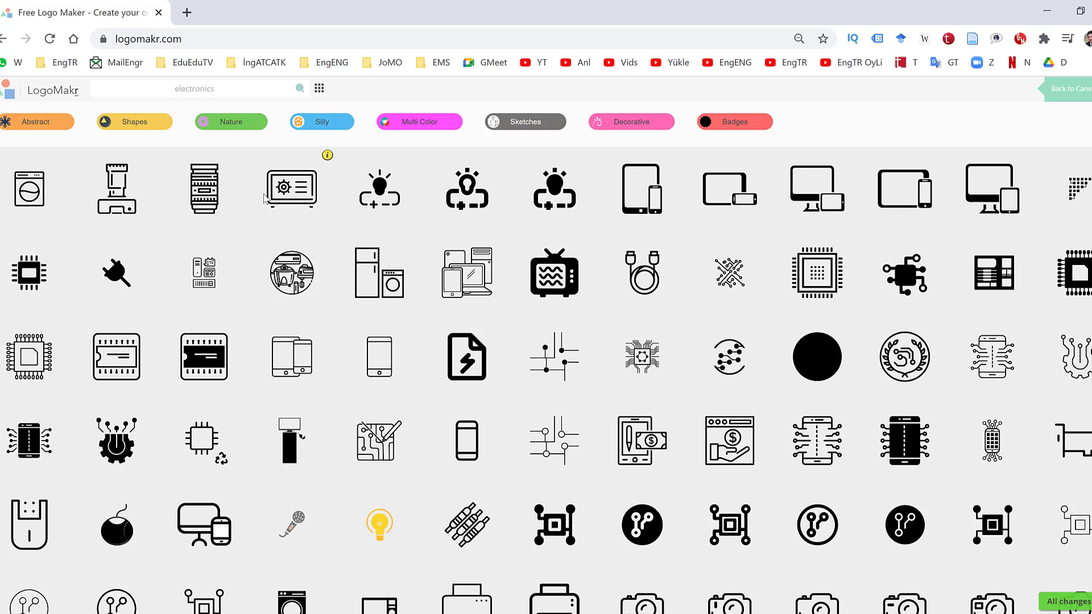
Add the grey plug on a lime-green circle from the electronics graphics to the canvas
scroll(604, 446, "down", 15)
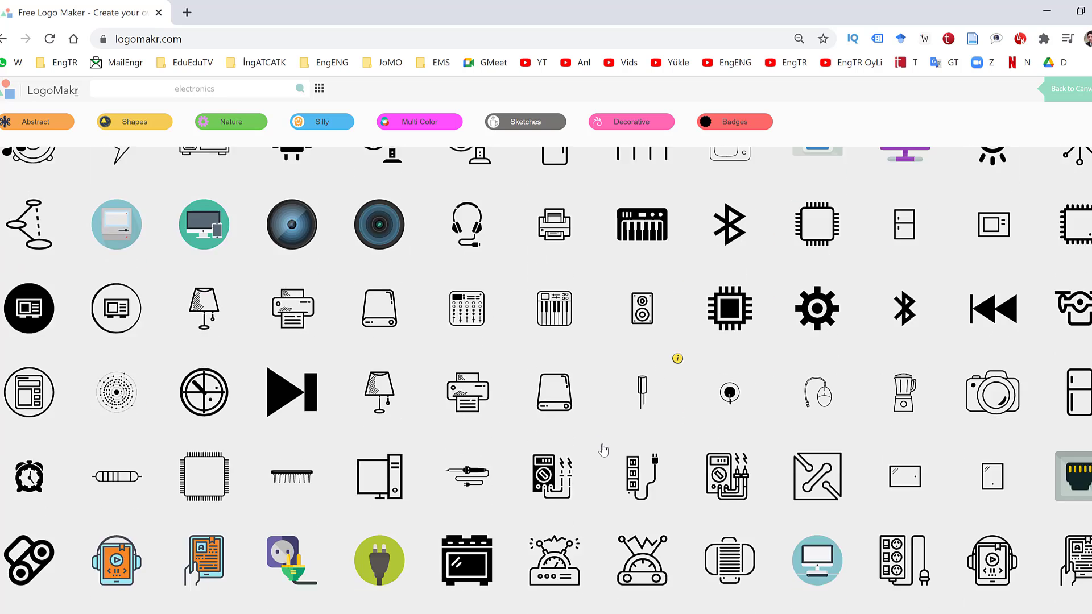
scroll(604, 449, "down", 4)
left_click(391, 317)
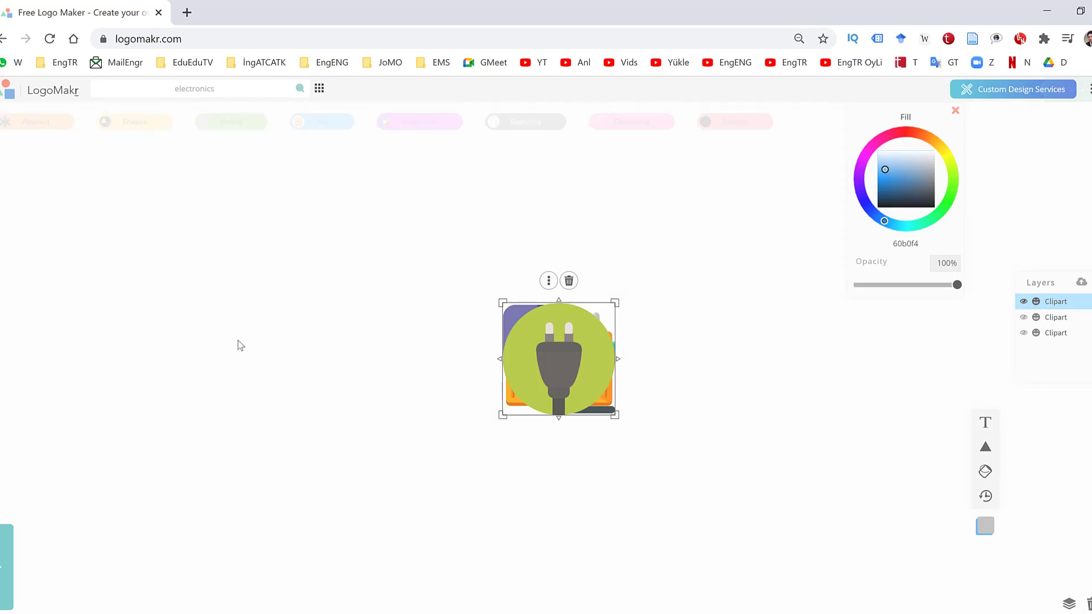
Add the green circuit board chip with yellow pins from the electronics graphics to the canvas
left_click(270, 91)
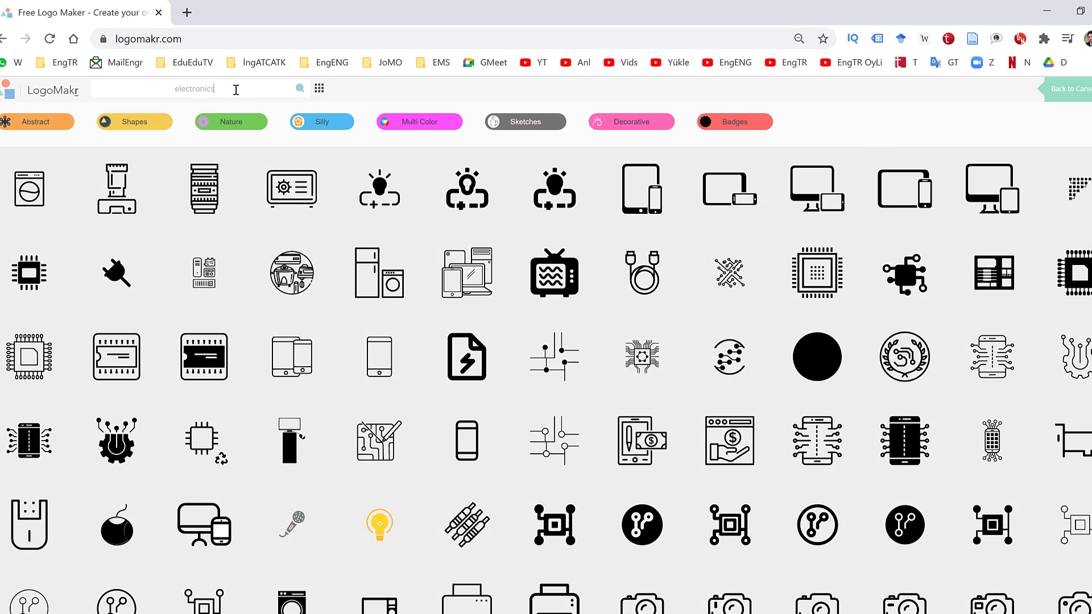
scroll(721, 478, "down", 4)
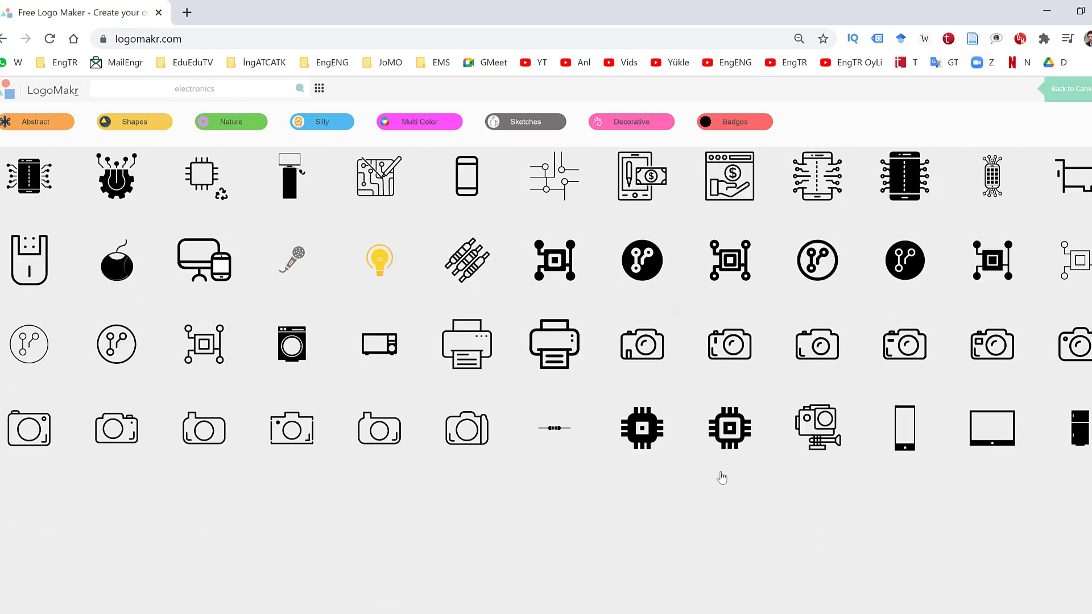
scroll(722, 477, "down", 12)
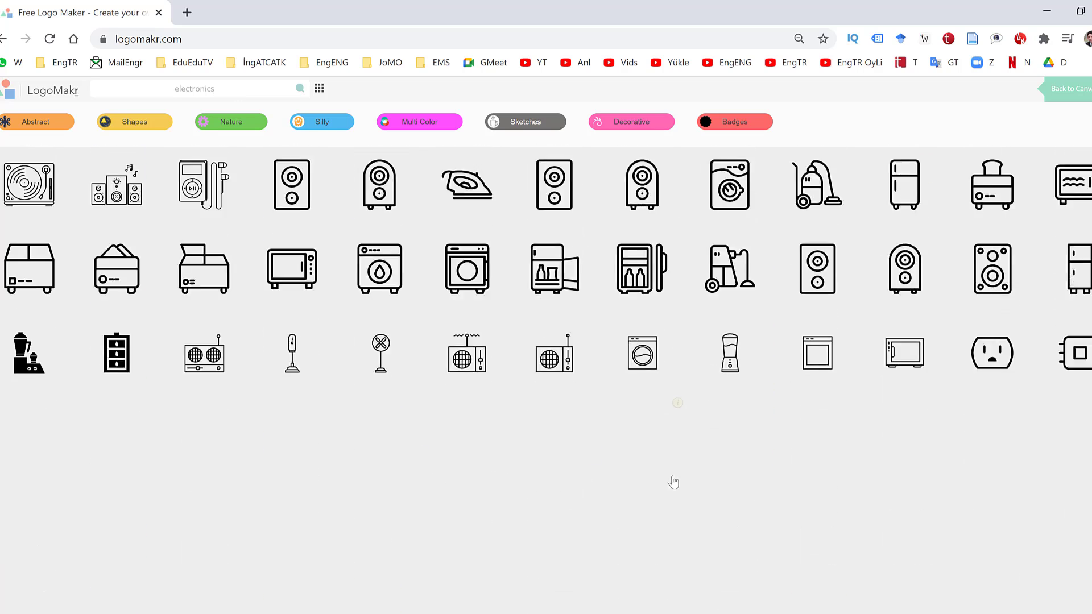
scroll(673, 482, "down", 10)
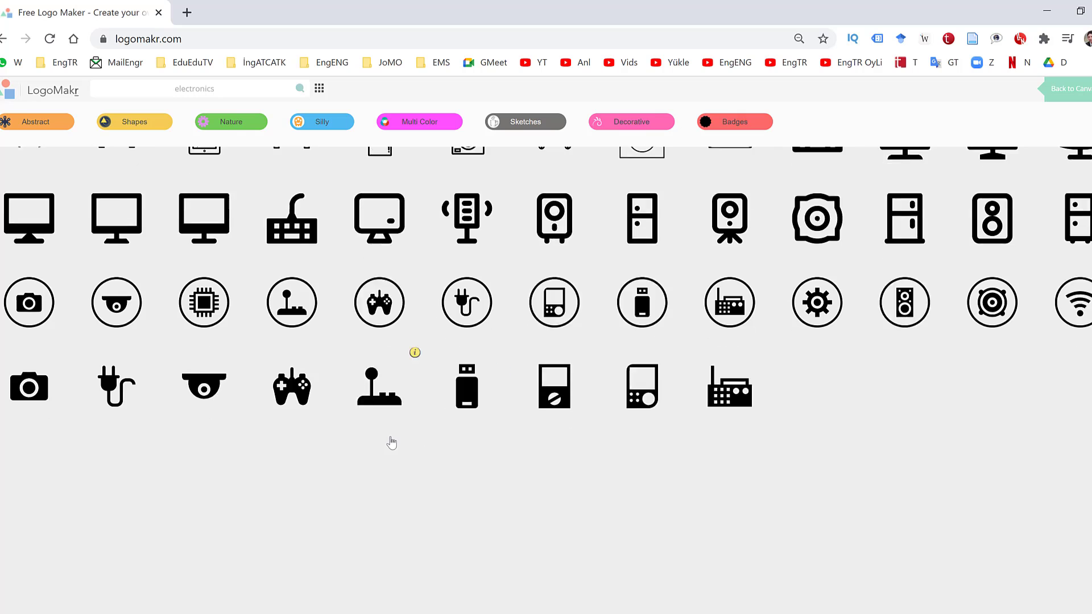
scroll(392, 443, "down", 6)
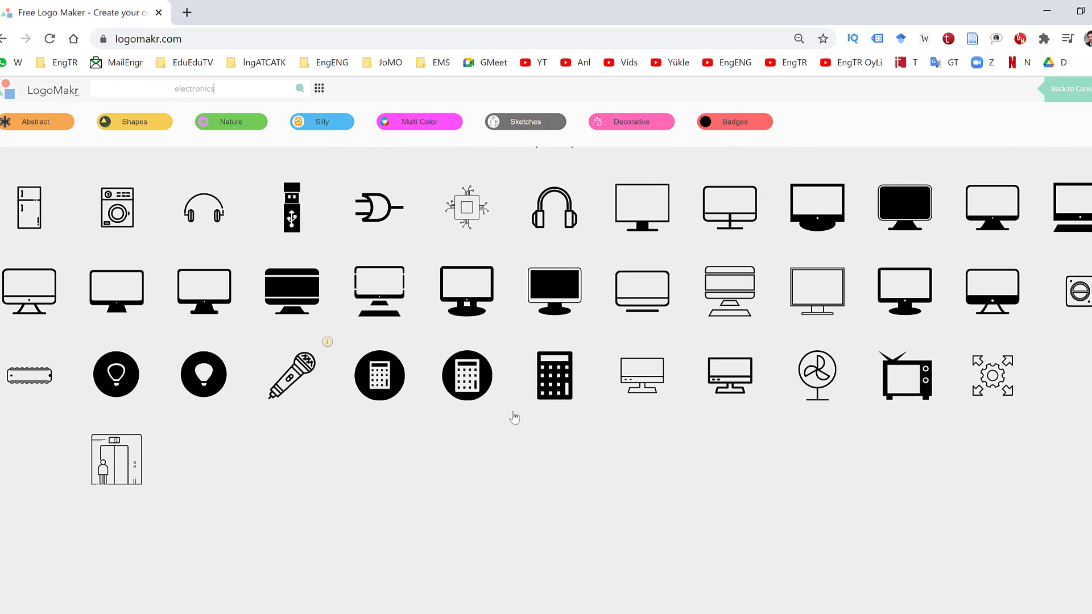
scroll(514, 418, "down", 5)
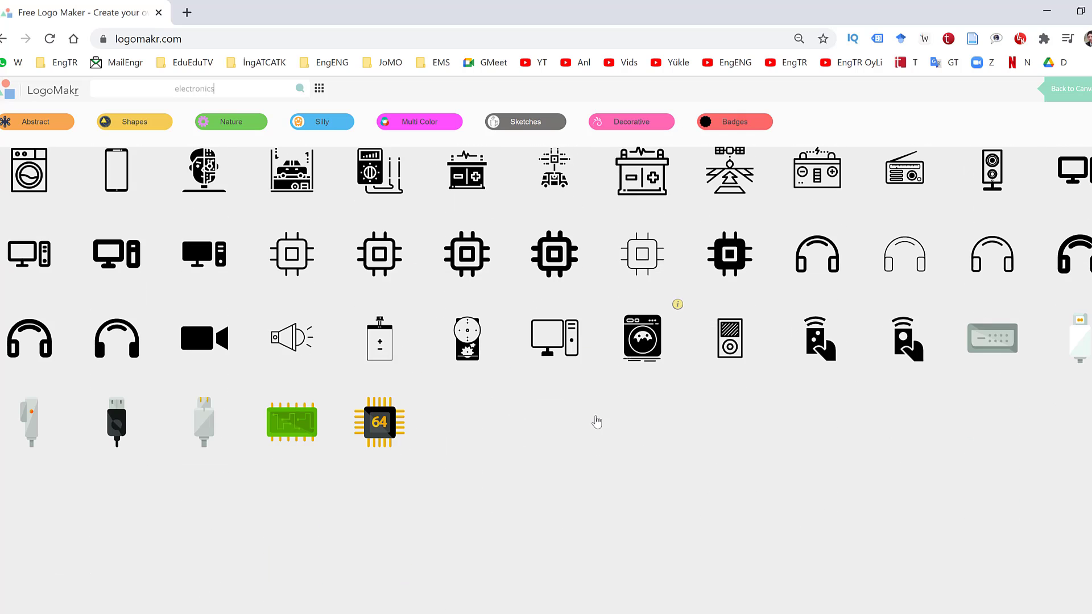
left_click(302, 430)
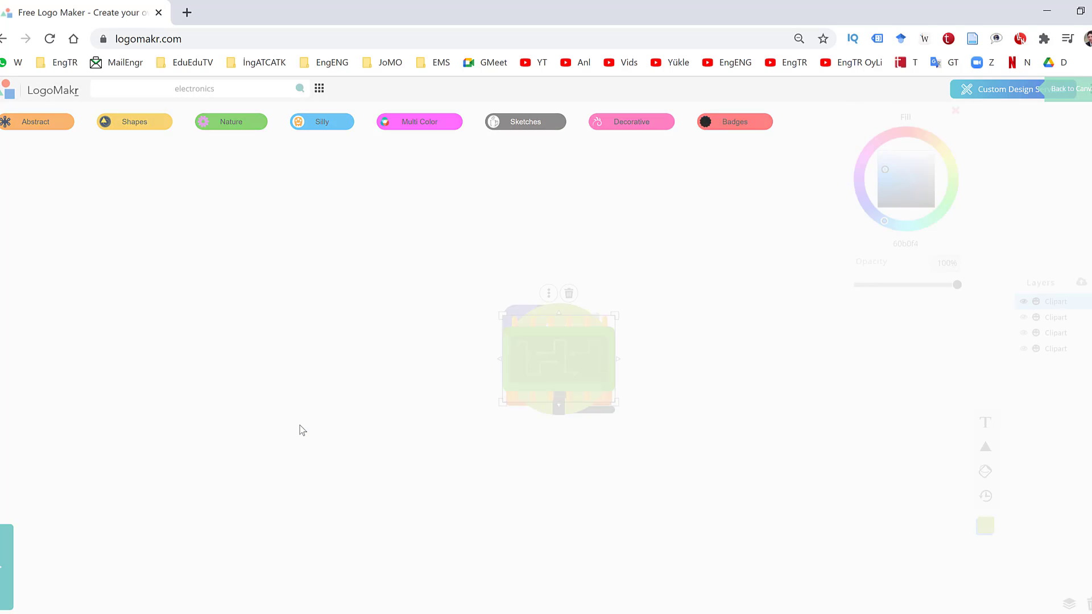
Separate the four stacked graphics into two rows, with plug and socket above, chip and battery below
left_click_drag(561, 358, 306, 348)
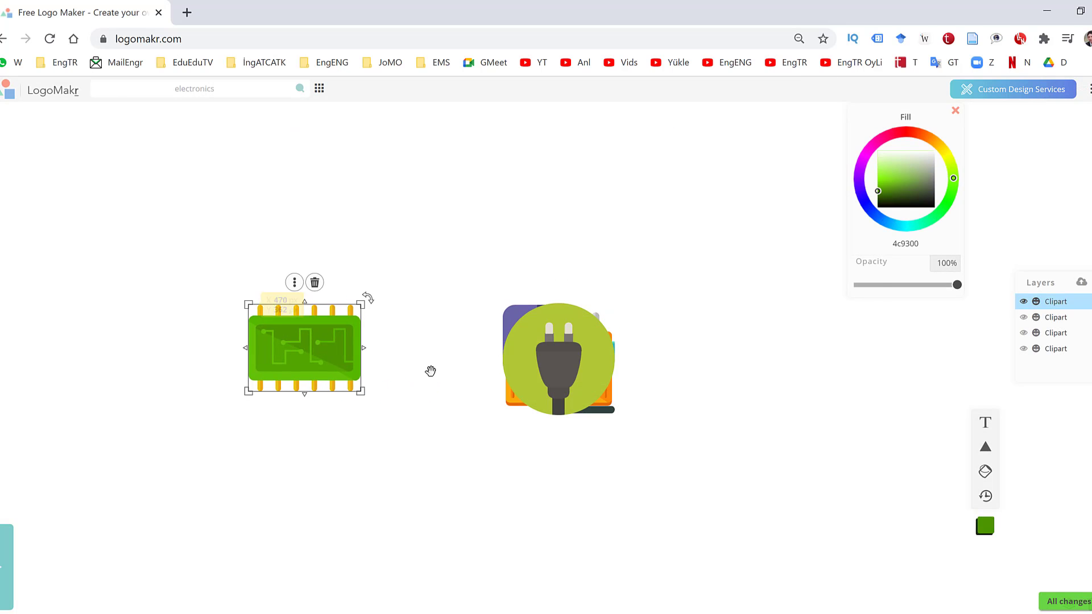
left_click_drag(489, 371, 242, 256)
left_click_drag(524, 325, 429, 224)
left_click_drag(569, 369, 476, 387)
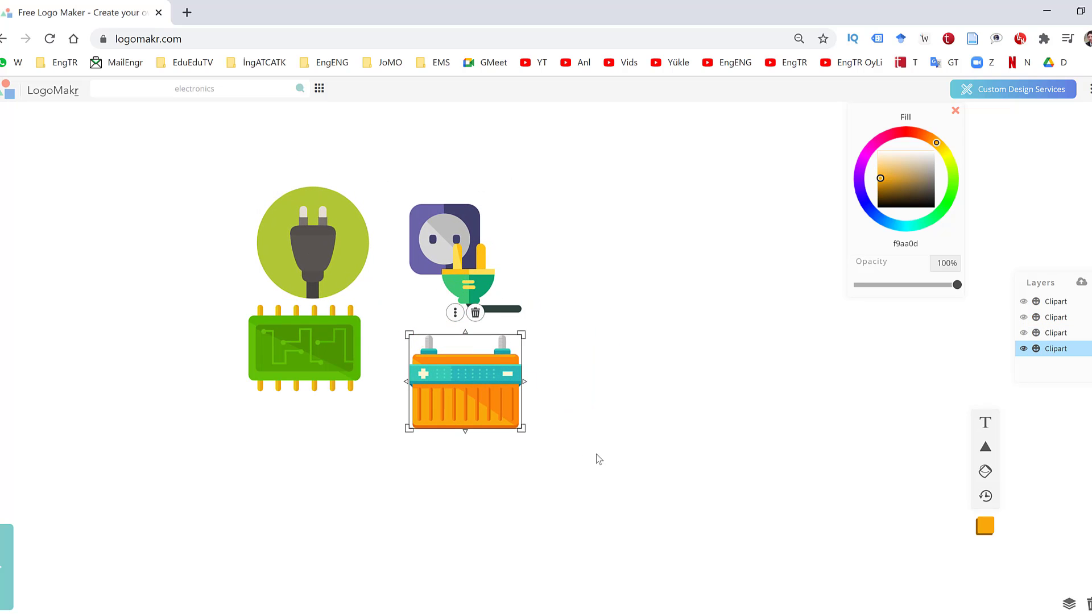
Adjust the spacing of the four graphics so they form an evenly spaced two-by-two grid
left_click_drag(317, 346, 317, 390)
left_click_drag(466, 257, 502, 243)
left_click_drag(317, 240, 335, 239)
left_click_drag(333, 382, 356, 375)
left_click_drag(464, 397, 489, 398)
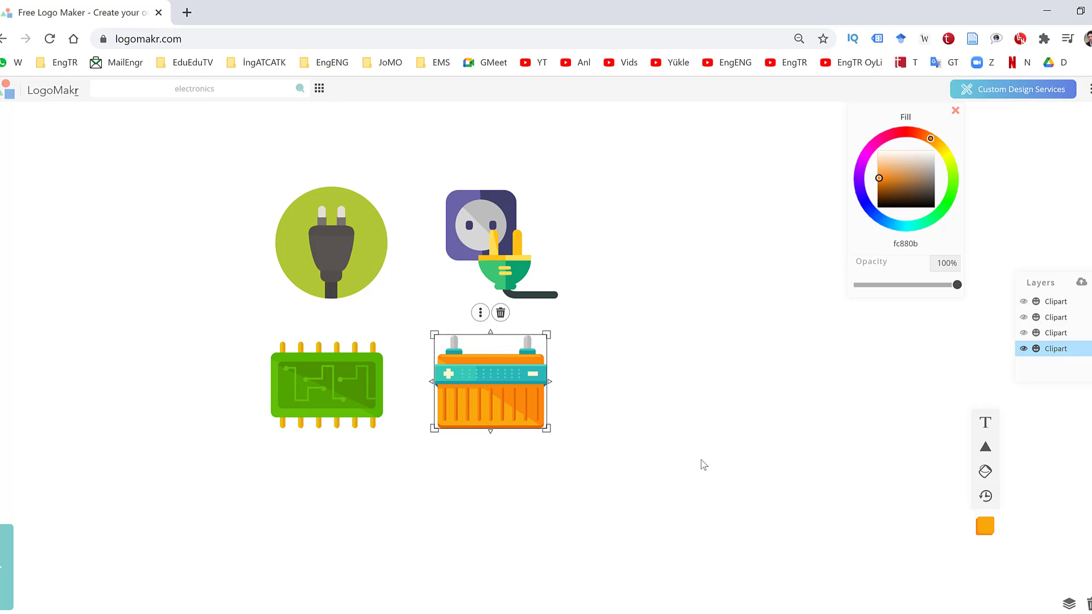
left_click(808, 506)
Add a blue square, stretch it into a rectangle covering all four graphics, and send it behind them
mouse_move(985, 449)
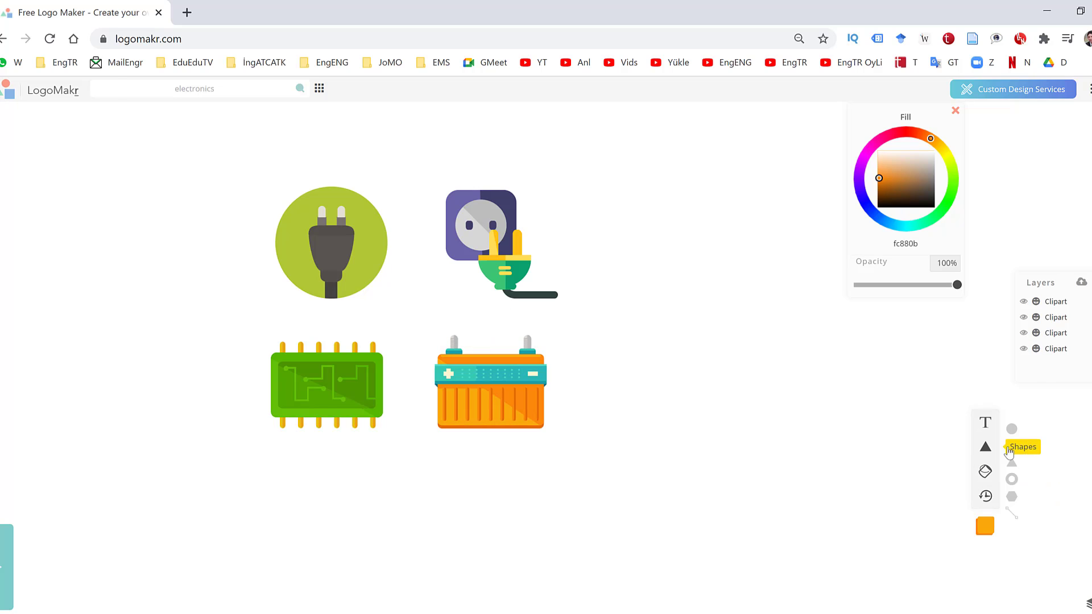
left_click(1011, 445)
left_click_drag(575, 344, 232, 212)
left_click_drag(272, 286, 442, 454)
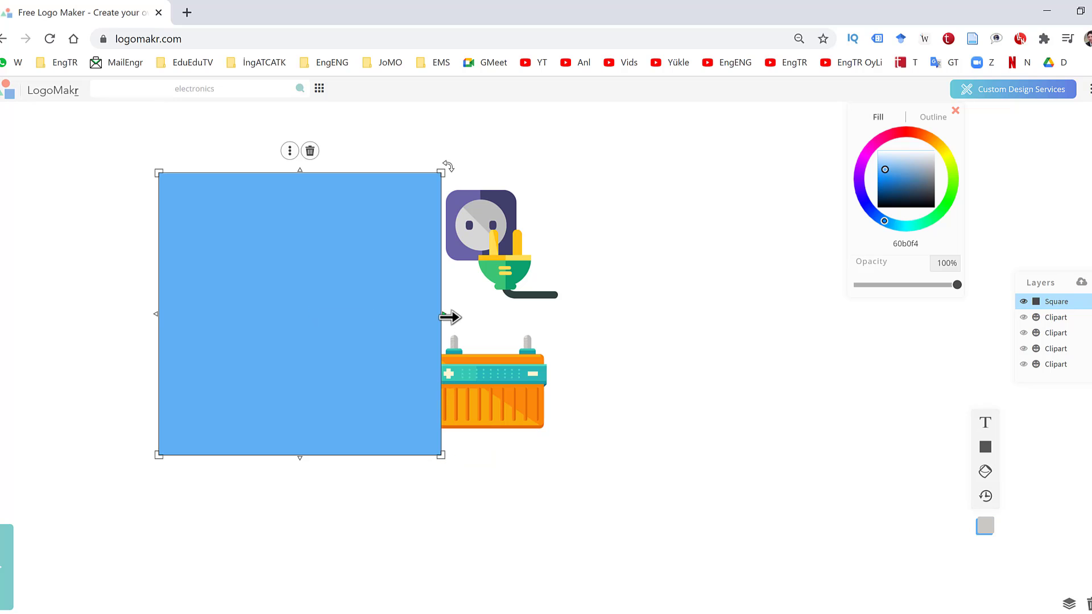
left_click_drag(444, 315, 468, 290)
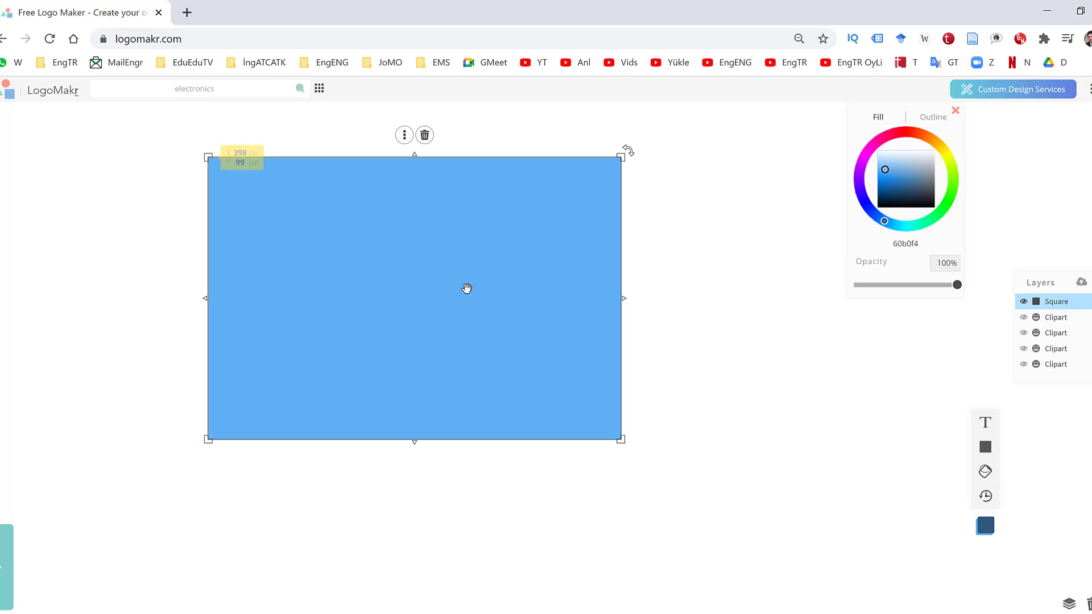
right_click(556, 232)
left_click(615, 141)
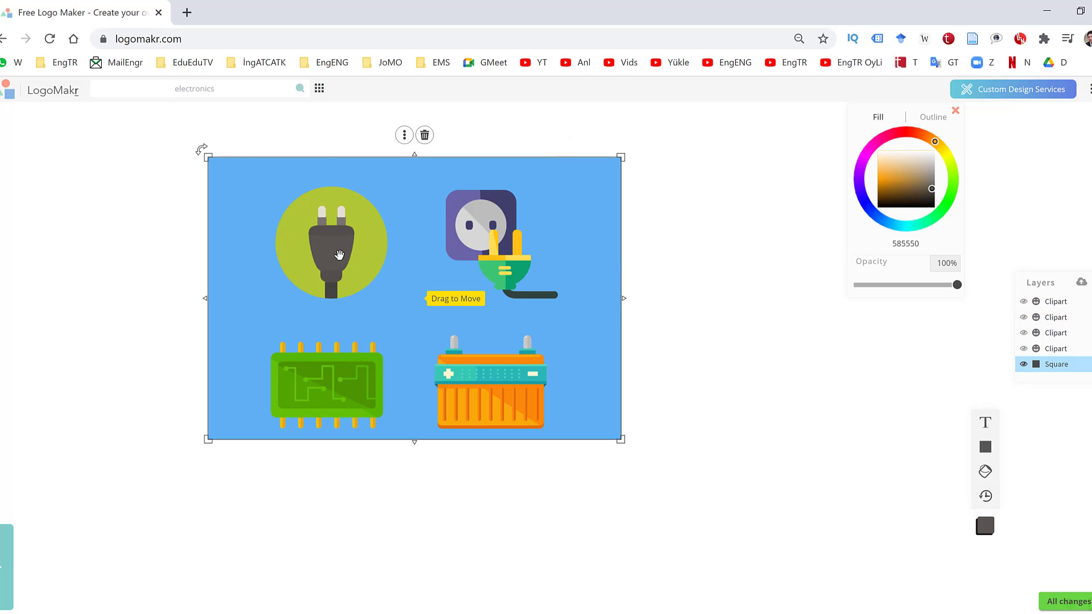
Move the four graphics outward toward the corners of the blue rectangle and align them in rows and columns
left_click_drag(331, 245, 301, 235)
left_click(351, 374)
left_click_drag(350, 373, 325, 368)
left_click_drag(500, 370, 506, 364)
left_click_drag(523, 231, 530, 223)
left_click_drag(499, 368, 506, 369)
left_click(685, 376)
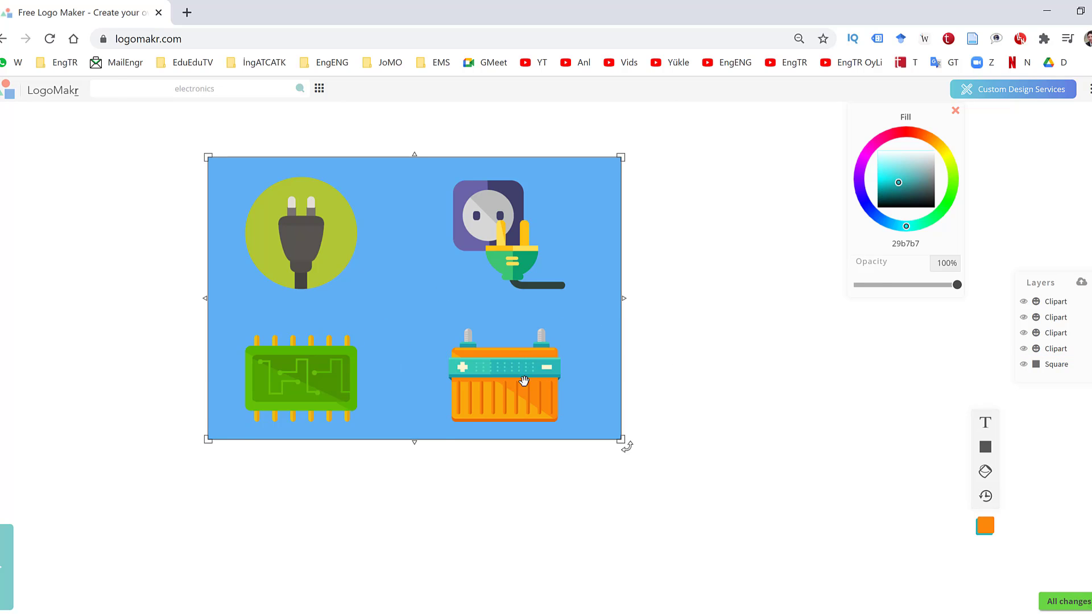
Add a text object reading "Electronic" and set its fill to a near-black colour, about 36292e
left_click(985, 422)
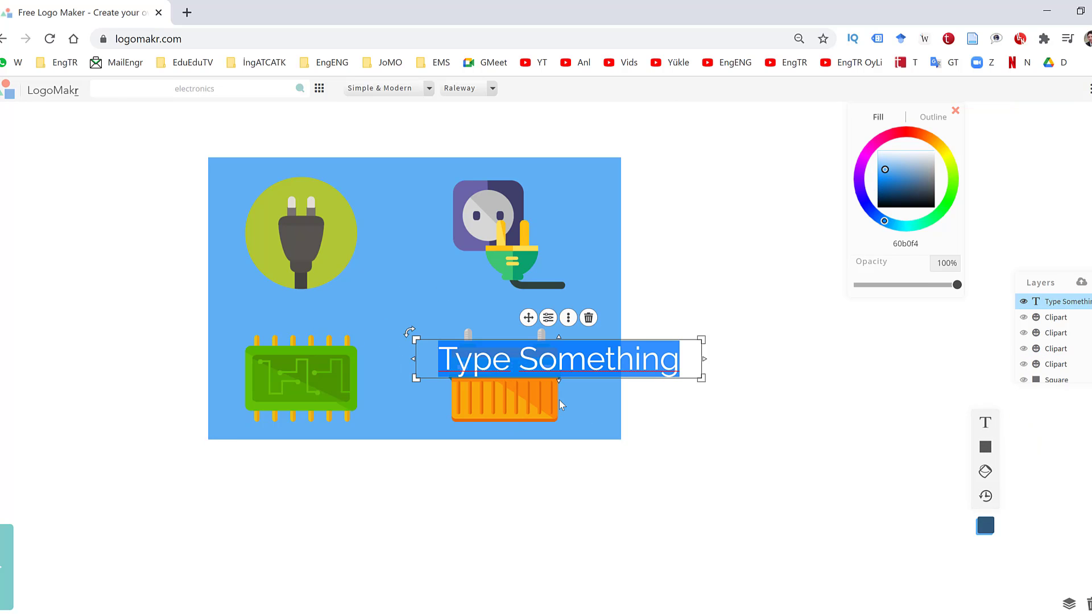
type("Electronic")
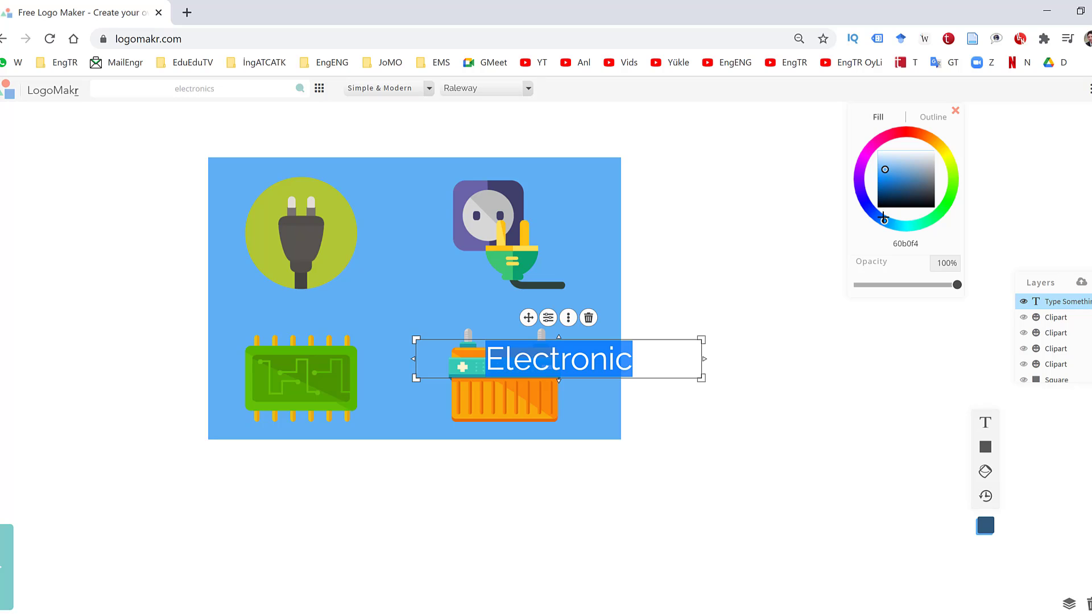
mouse_move(883, 218)
left_mouse_down()
mouse_move(858, 196)
mouse_move(867, 149)
mouse_move(893, 134)
left_mouse_up()
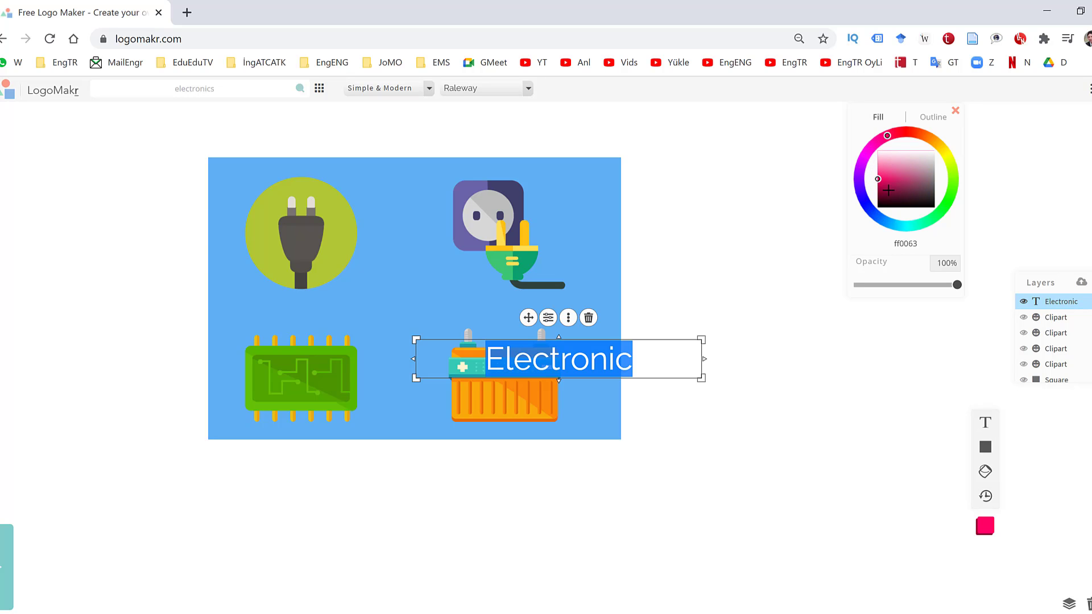
left_click_drag(874, 192, 922, 196)
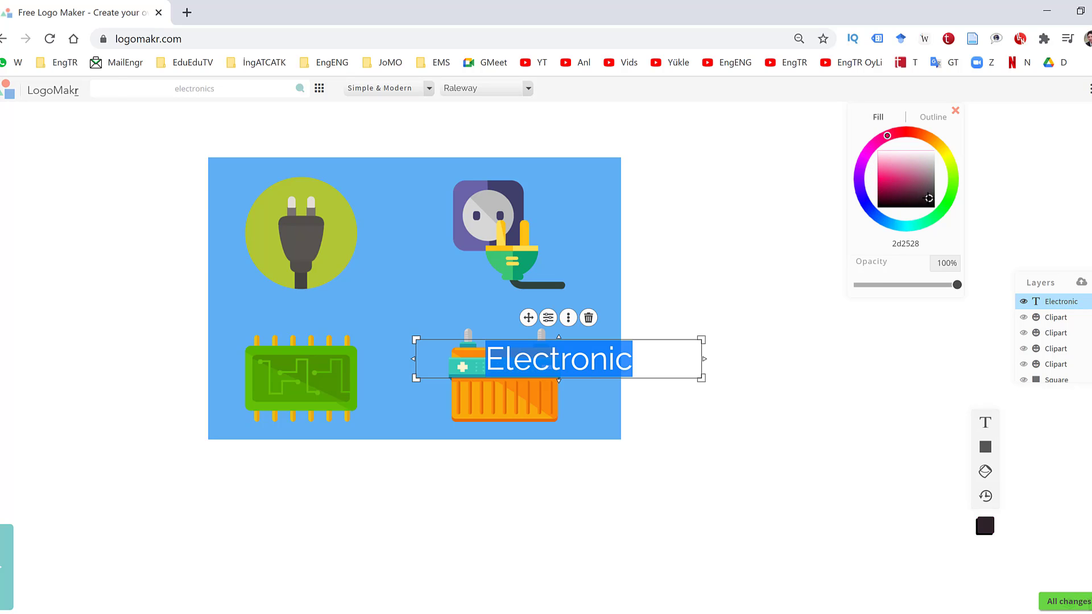
left_click(865, 377)
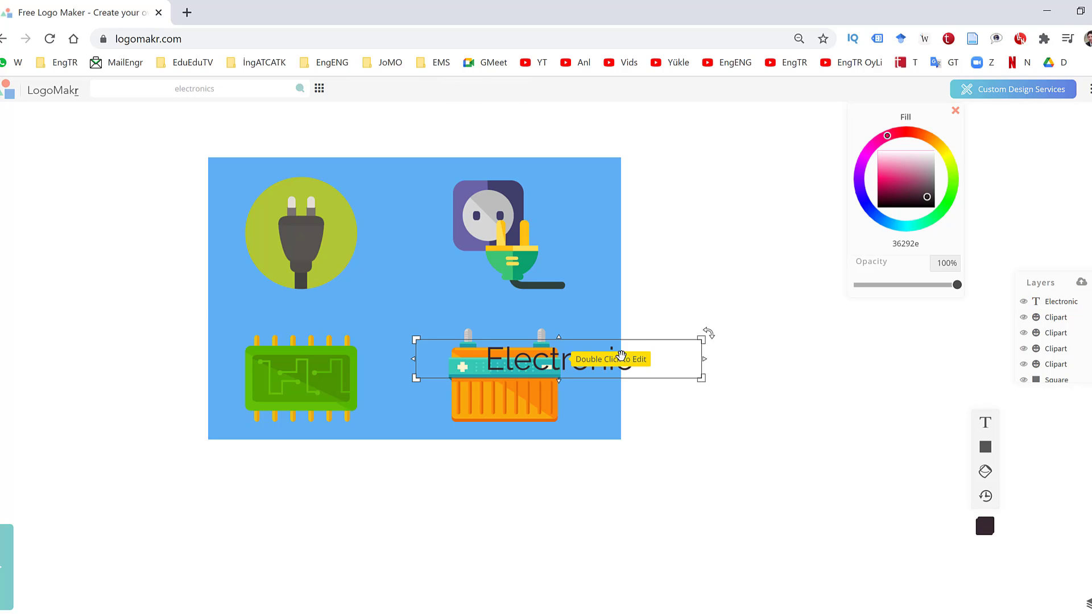
Narrow the "Electronic" text box and centre it on the blue rectangle between the four graphics
double_click(548, 363)
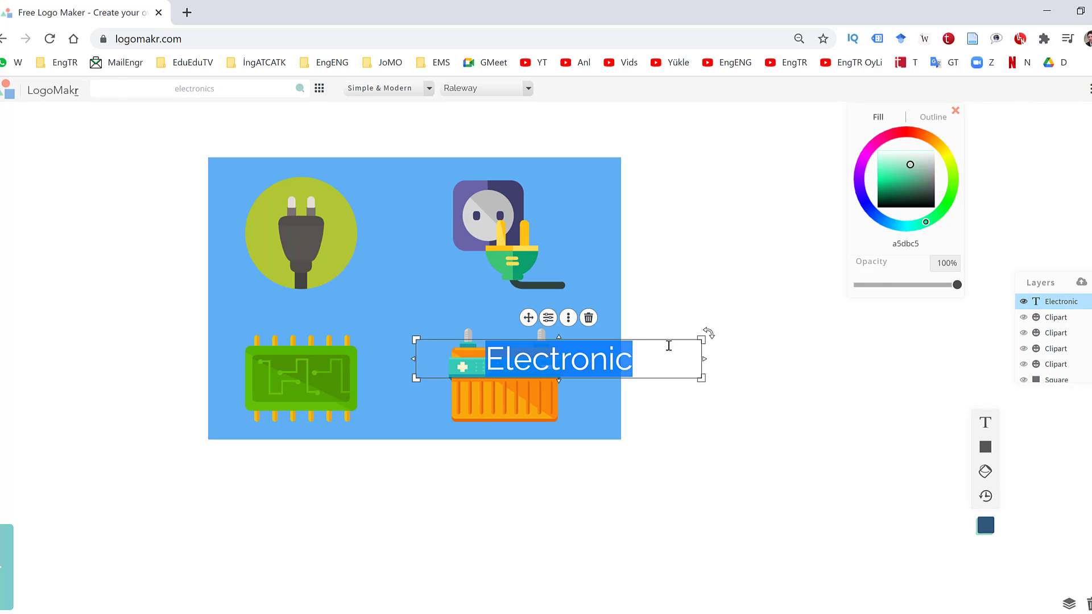
left_click_drag(710, 366, 561, 344)
left_click(713, 371)
left_click_drag(488, 355, 401, 297)
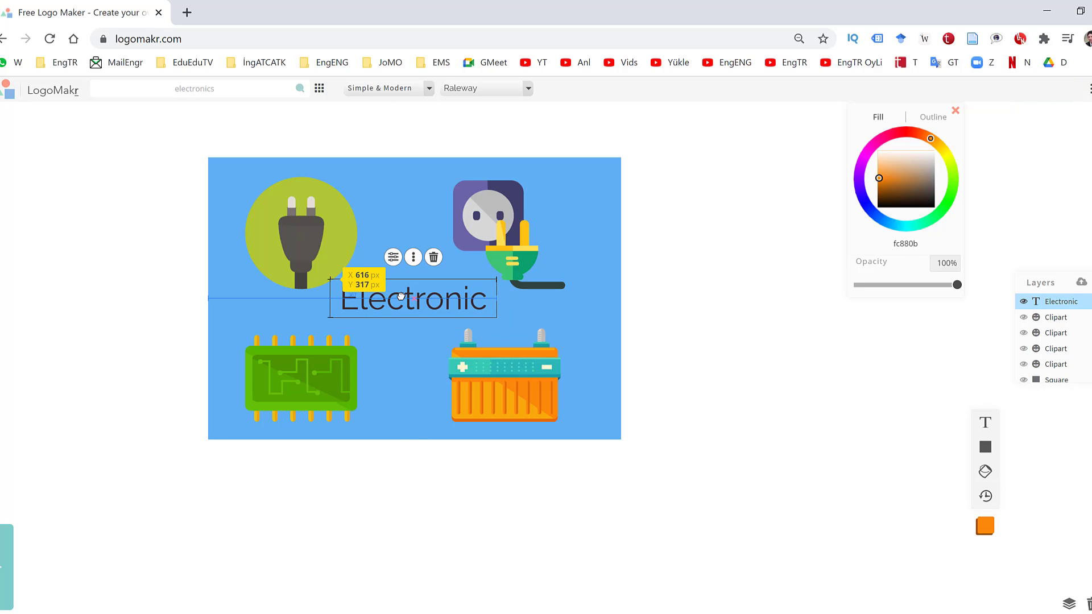
left_click(745, 523)
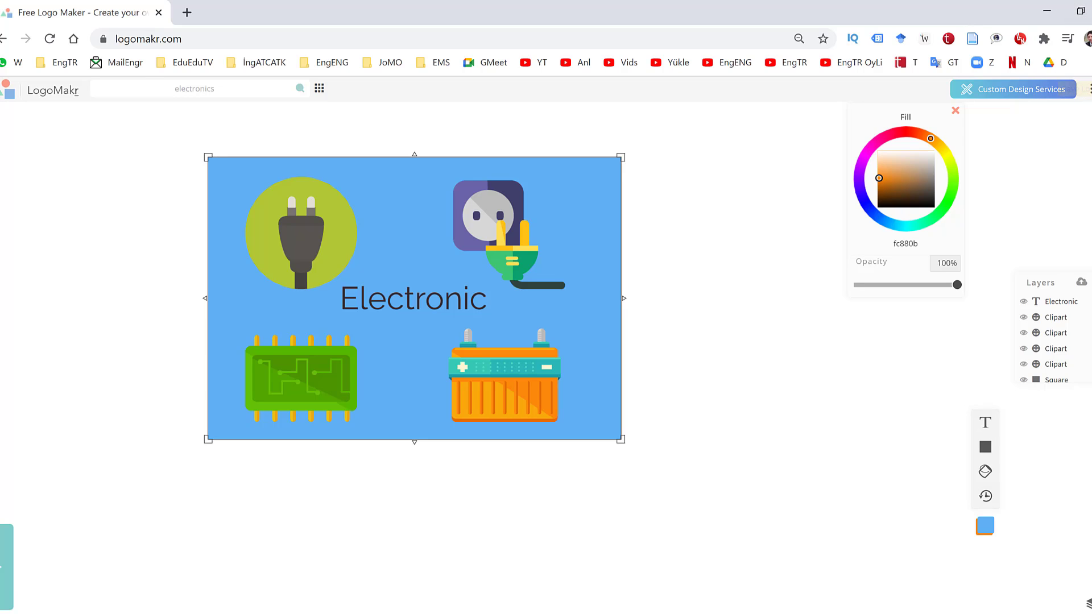
Save the logo and download the free low-resolution version to the Masaüstü folder as LogoMakr-2ZDPVF.png
left_click(1080, 11)
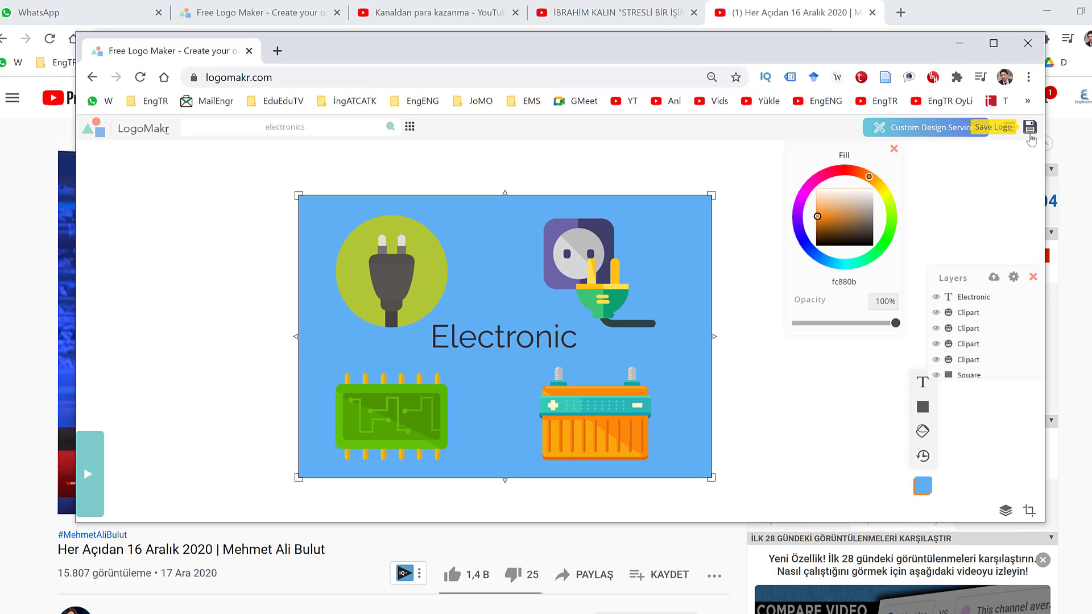
left_click(994, 43)
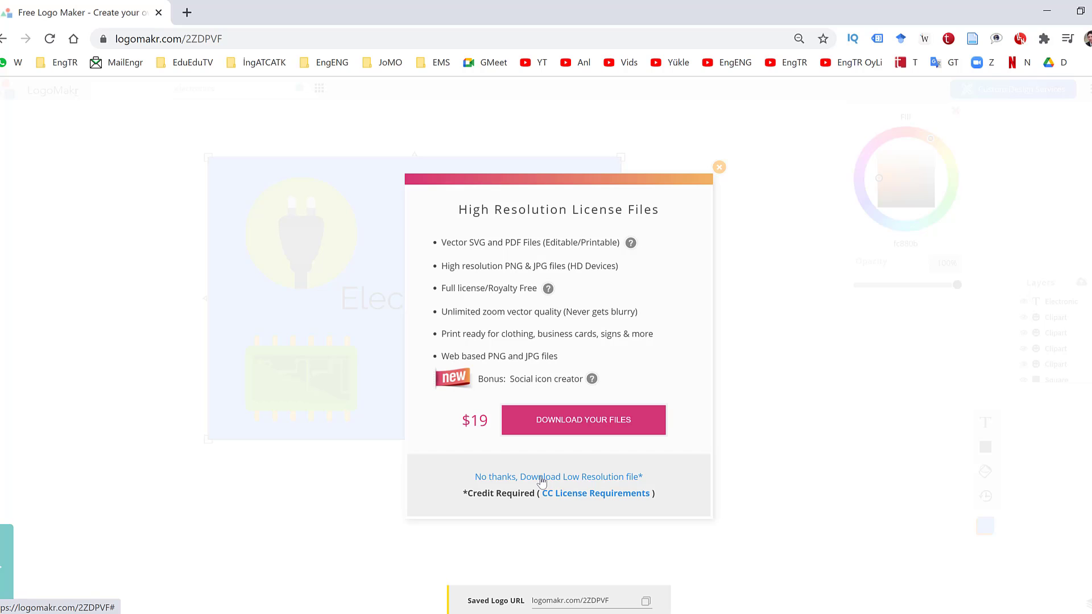
left_click(541, 479)
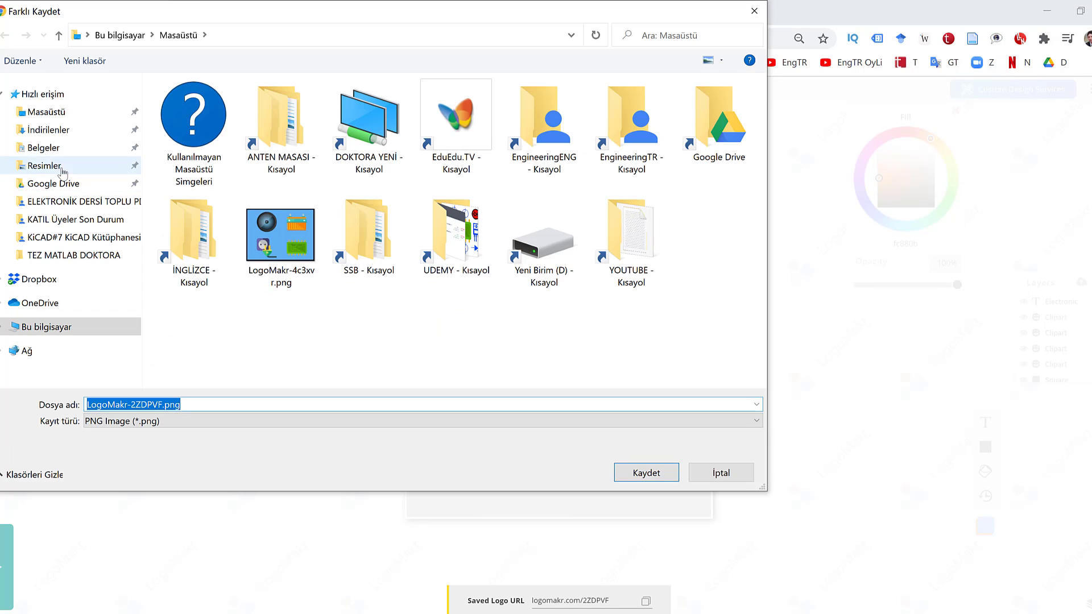
left_click(52, 114)
left_click(660, 478)
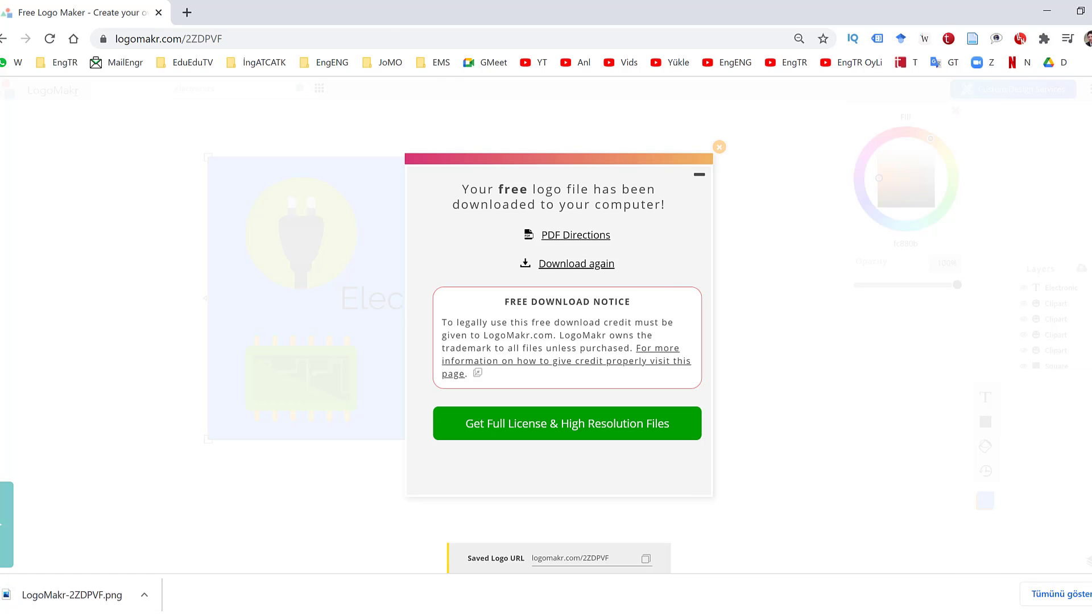
View the downloaded LogoMakr-2ZDPVF.png from the desktop, then return to LogoMakr and dismiss the download notice
key("super+d")
double_click(246, 29)
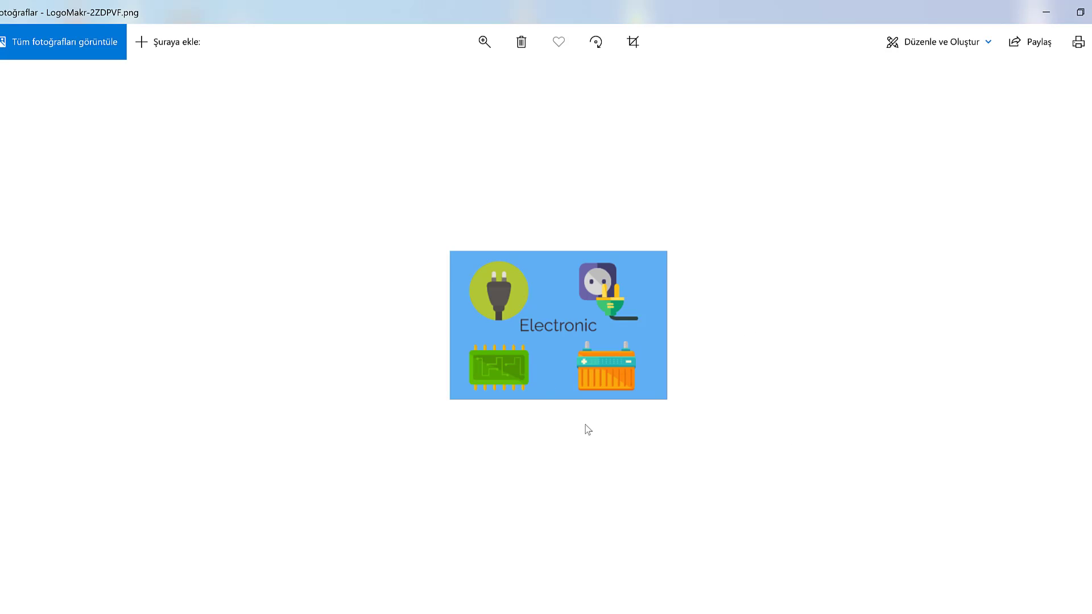
left_click(1048, 12)
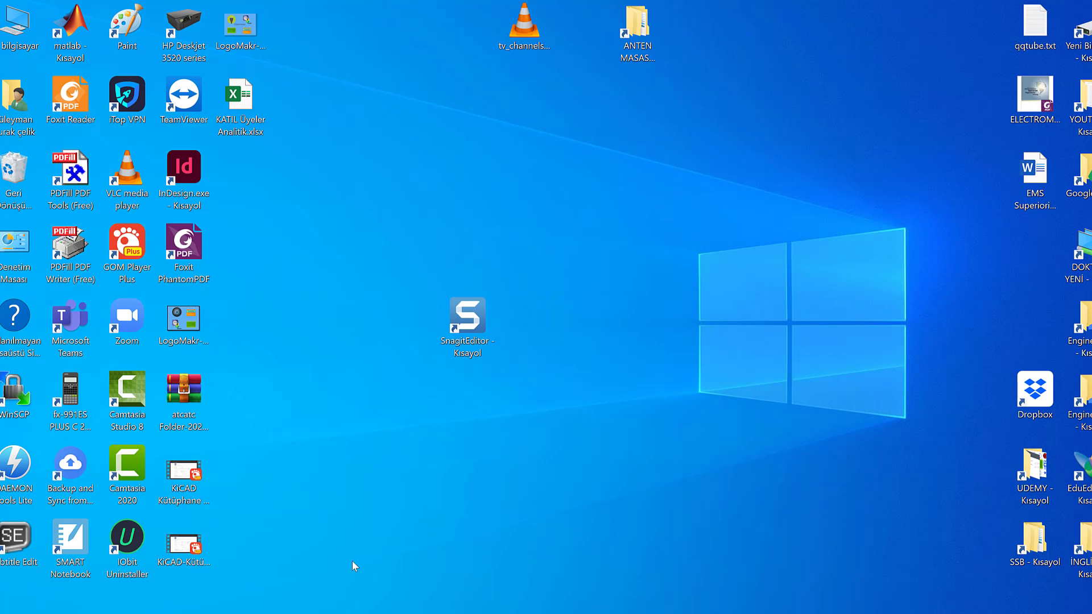
left_click(307, 555)
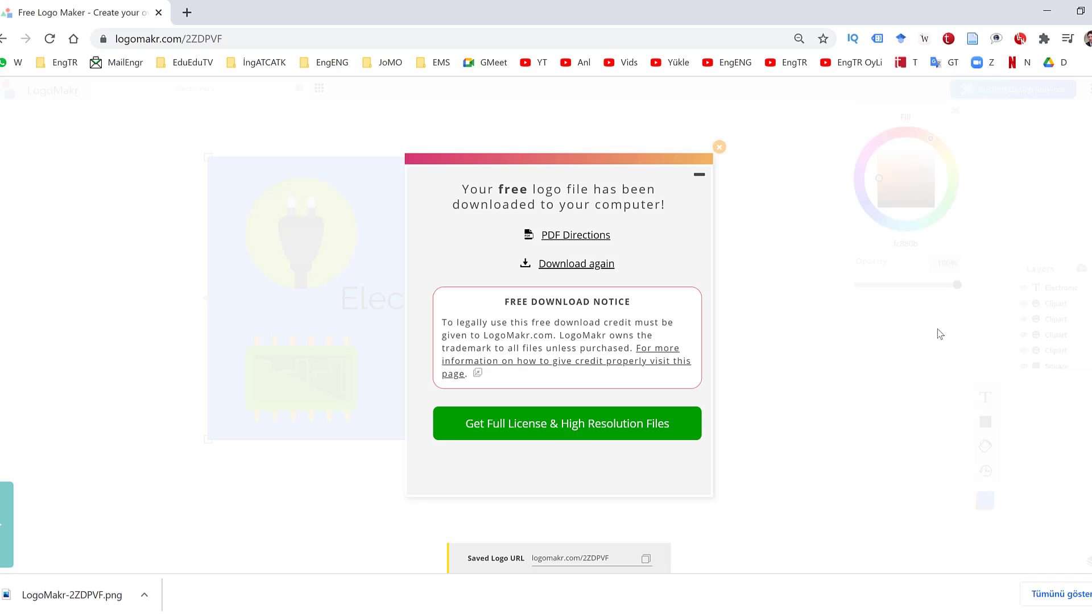
left_click(720, 149)
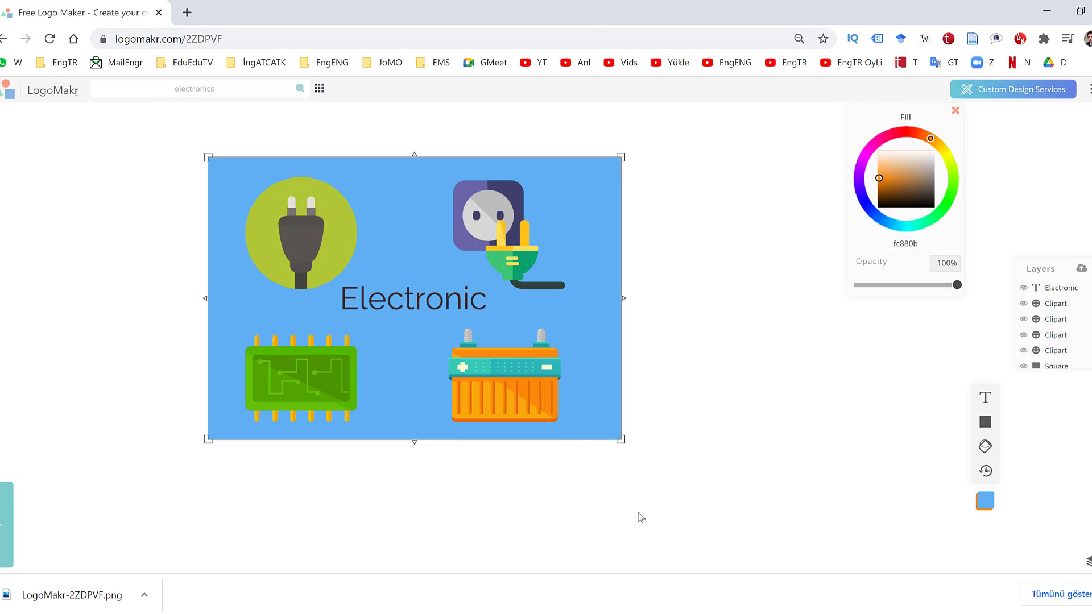
left_click(747, 503)
left_click(424, 300)
left_click(493, 515)
left_click(609, 419)
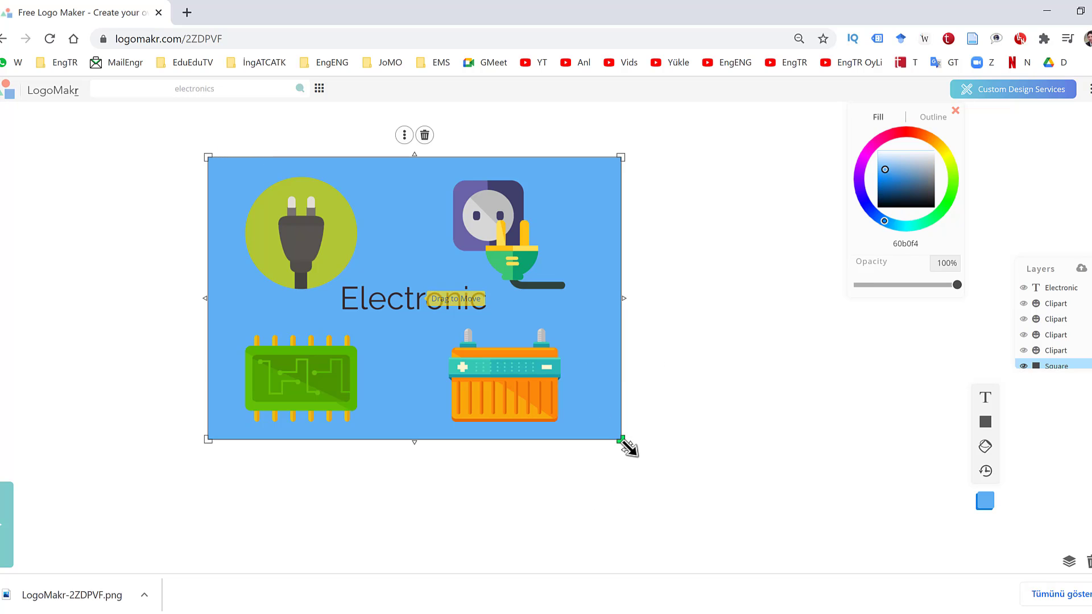
left_click(687, 477)
left_click(442, 507)
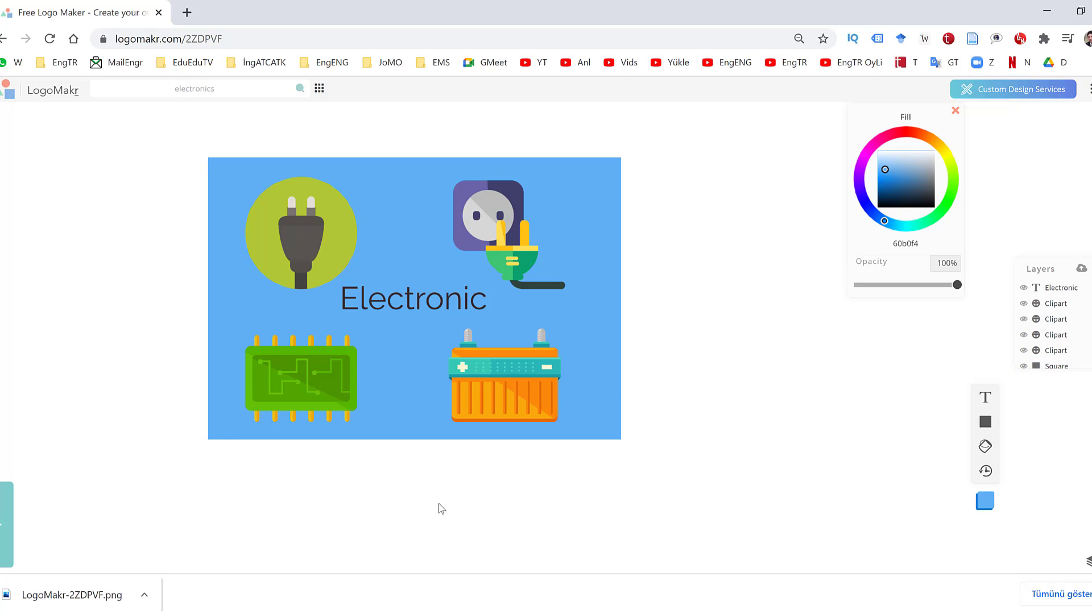
left_click(580, 416)
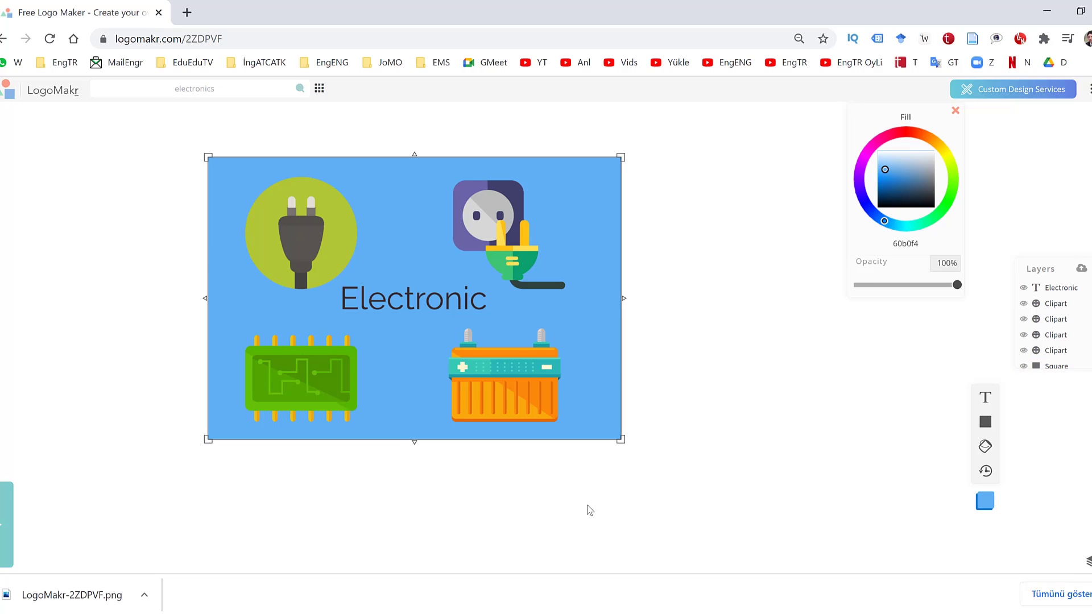
left_click(814, 488)
Switch to Alıntı ve Taslak, take a new rectangular snip around the blue Electronic design, and dismiss the Snagit offer
mouse_move(448, 612)
left_click(448, 569)
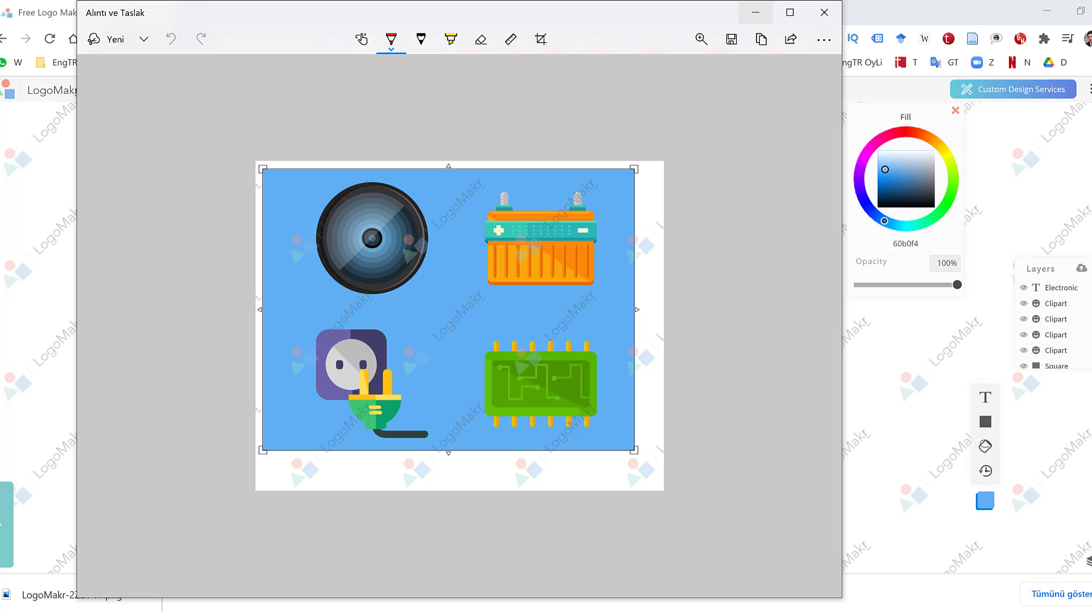
left_click(107, 39)
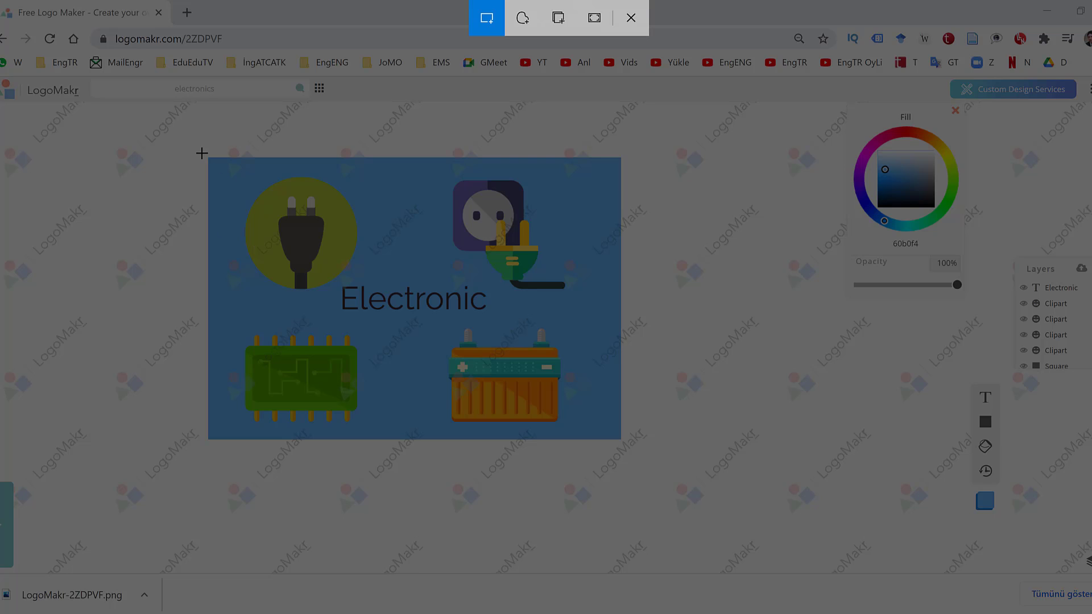
left_click_drag(197, 151, 630, 445)
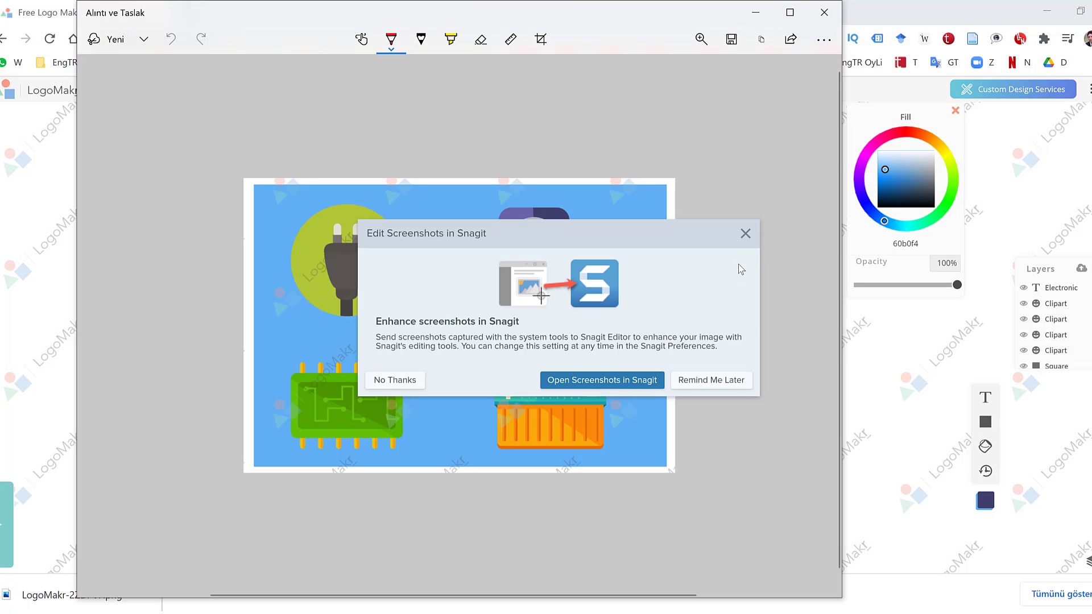
left_click(746, 231)
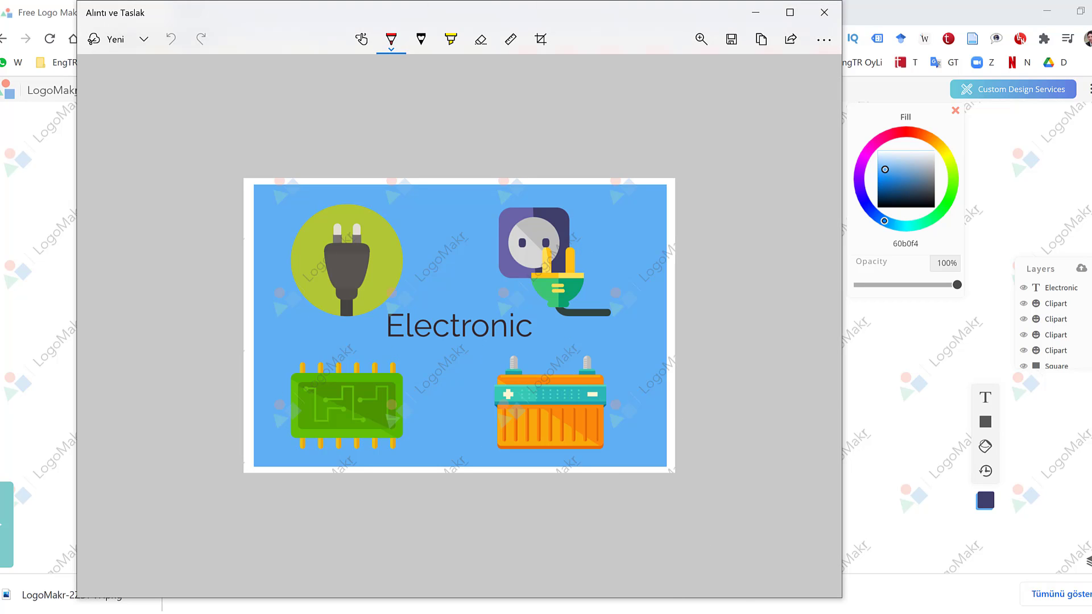
Compare the snip with the downloaded LogoMakr-2ZDPVF.png in the photo viewer, then return to the LogoMakr design
key("alt+Tab")
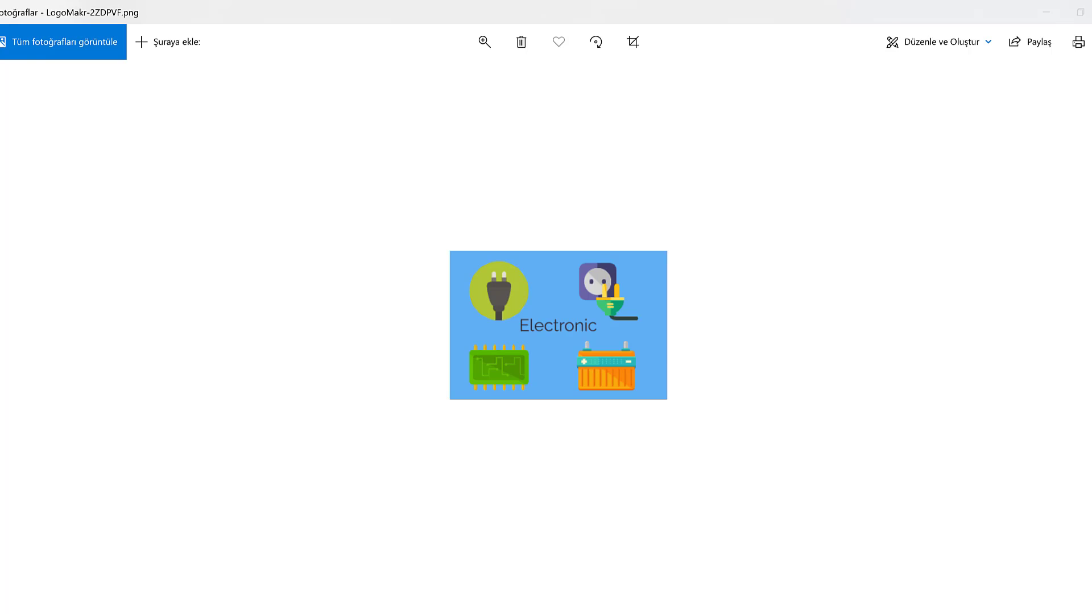
key("alt+Tab")
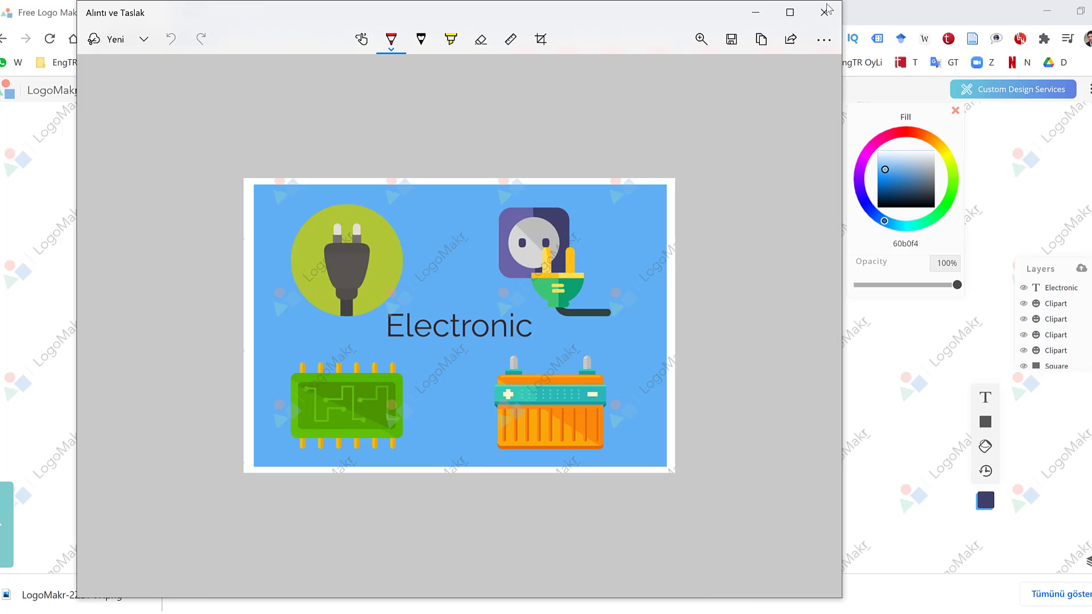
left_click(755, 13)
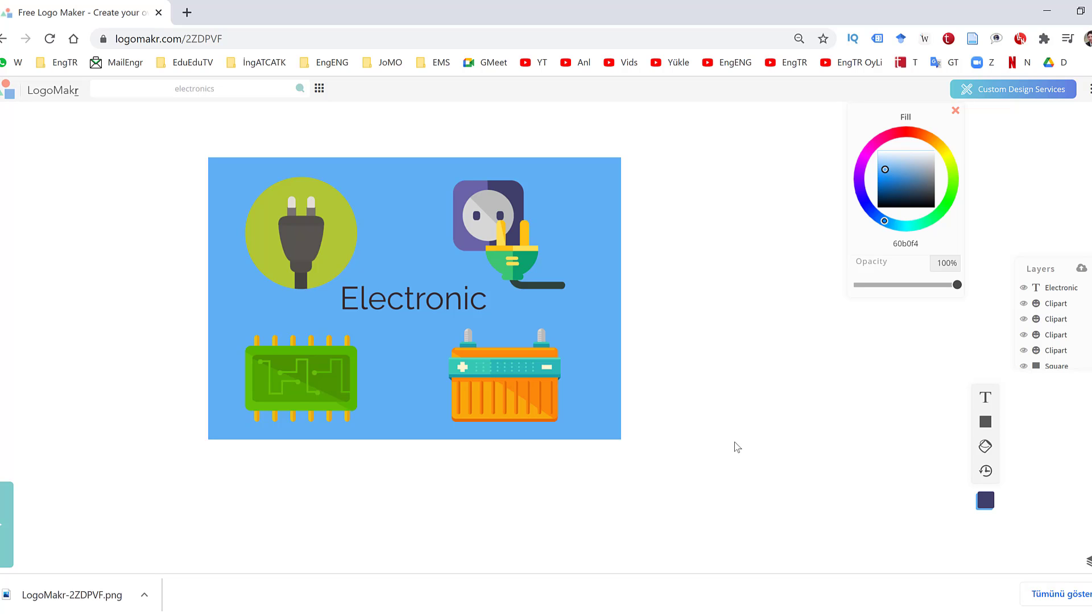
key("super+d")
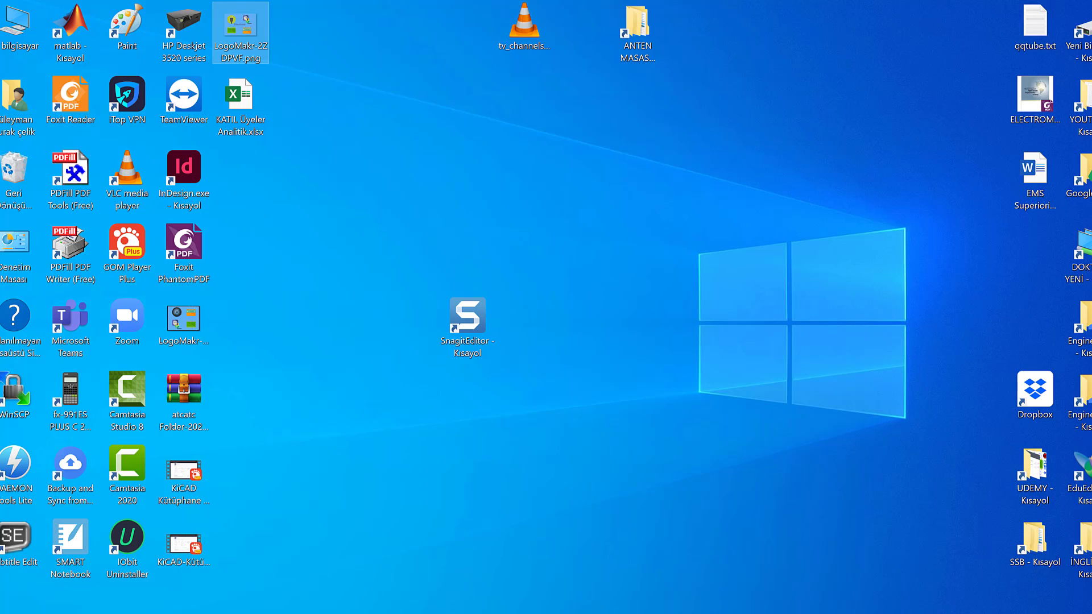
left_click(632, 289)
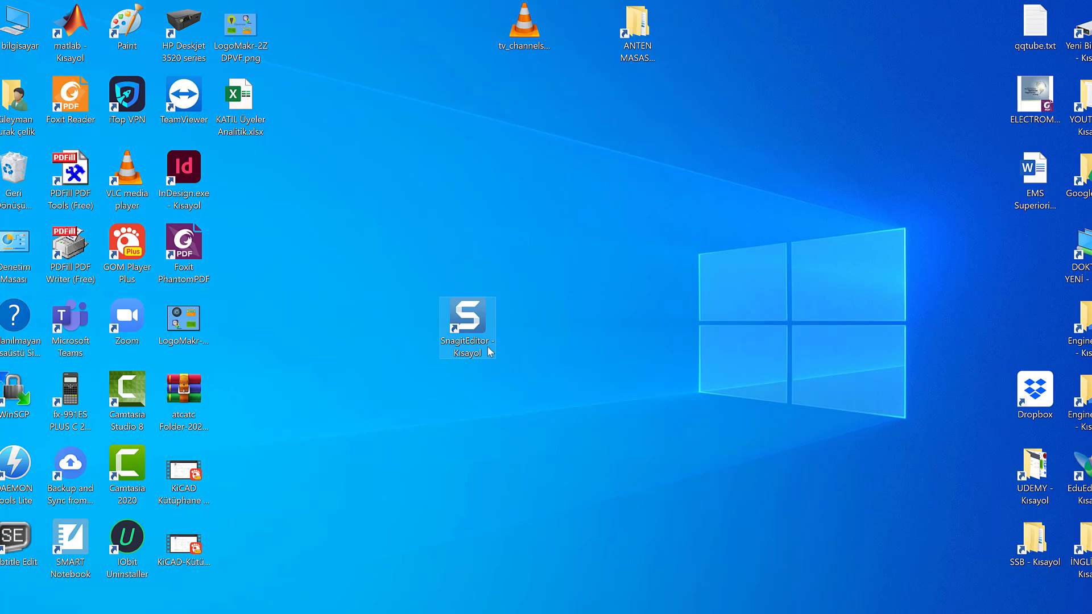
mouse_move(187, 612)
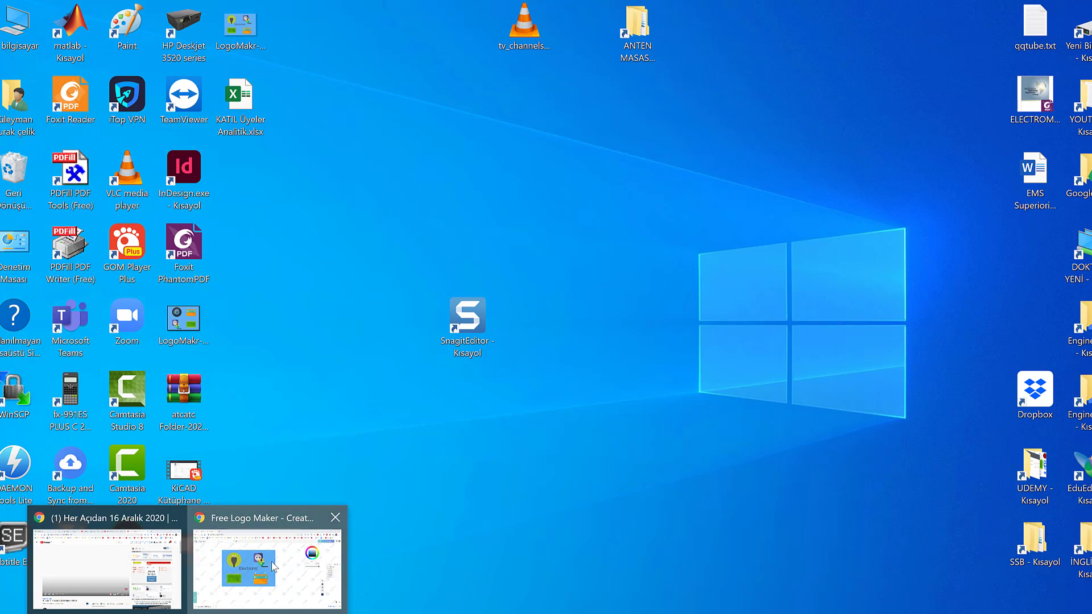
left_click(268, 560)
Capture a Snagit screenshot of the blue Electronic design as a region of about 1397 x 966 pixels, opening it in Snagit Editor
left_click(725, 390)
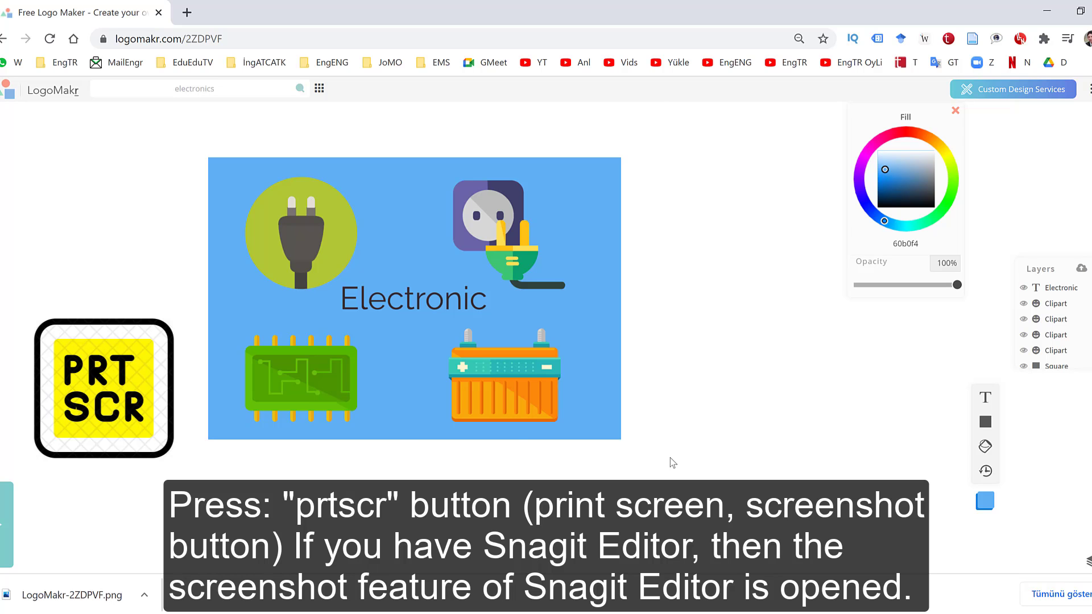
key("Print")
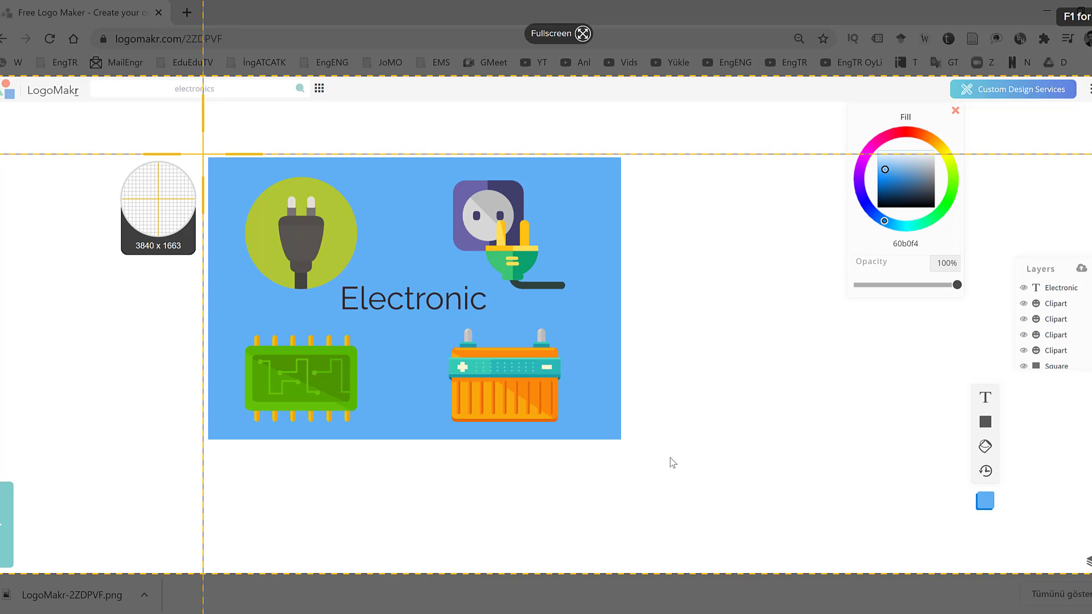
left_click_drag(203, 154, 624, 442)
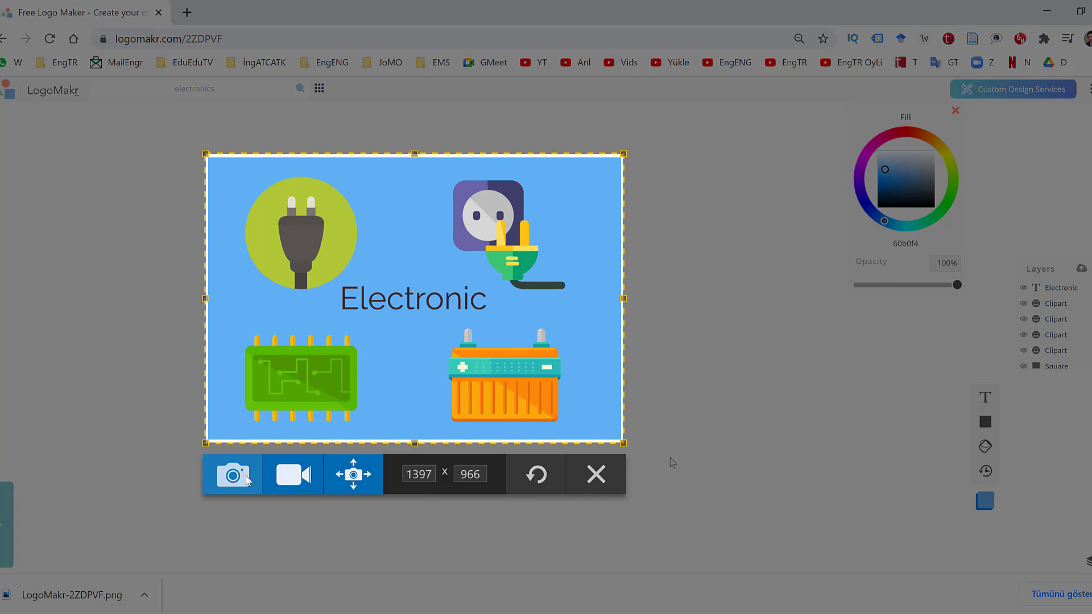
left_click(247, 479)
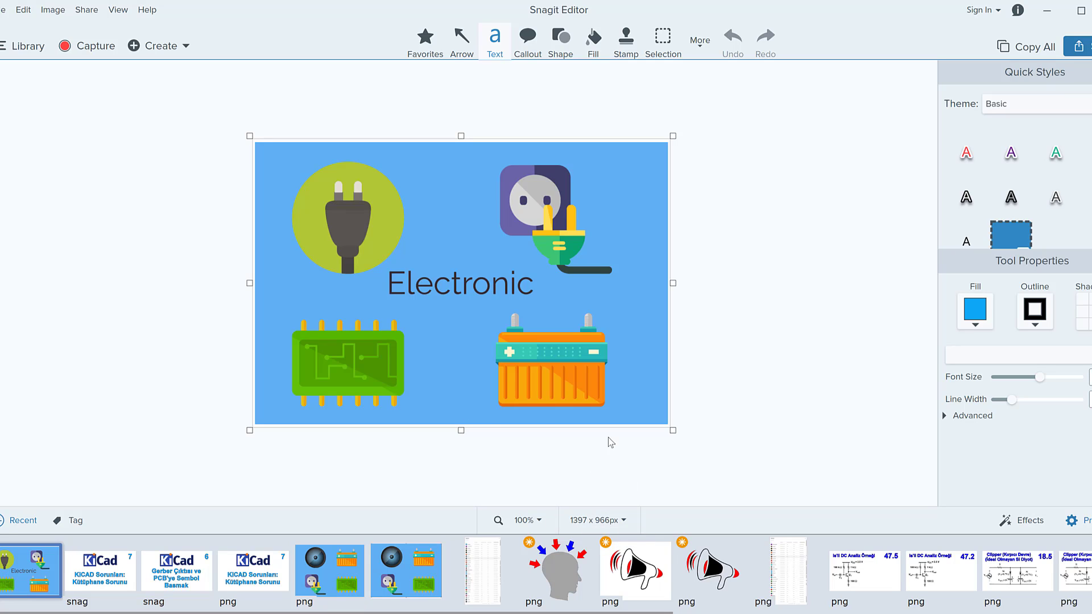
Open LogoMakr-2ZDPVF.png from the desktop in Snagit Editor and compare its pixel dimensions with the earlier screen capture
left_click(4, 10)
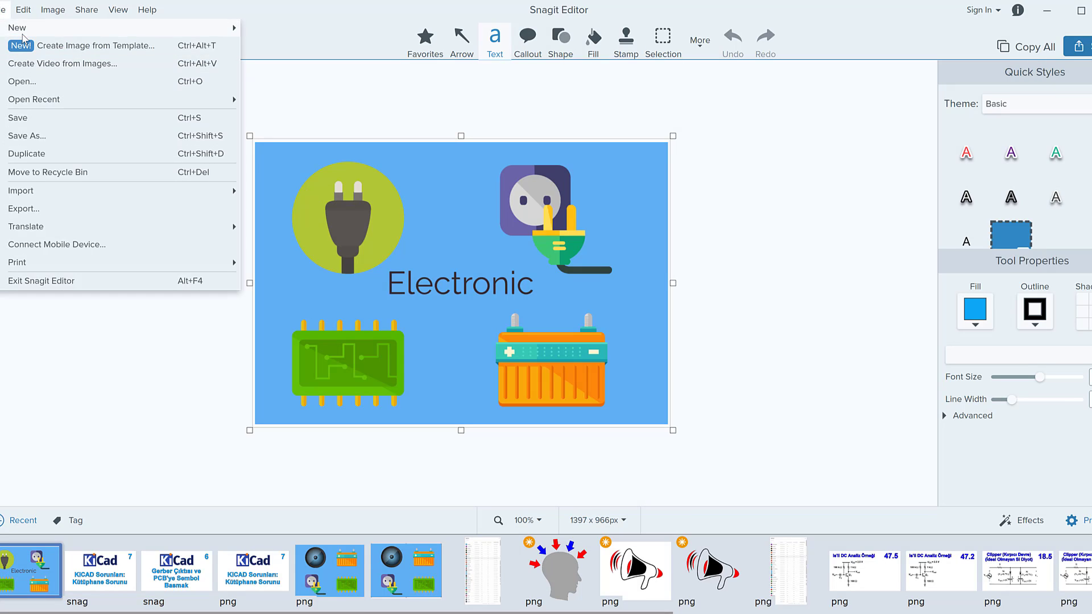
left_click(26, 83)
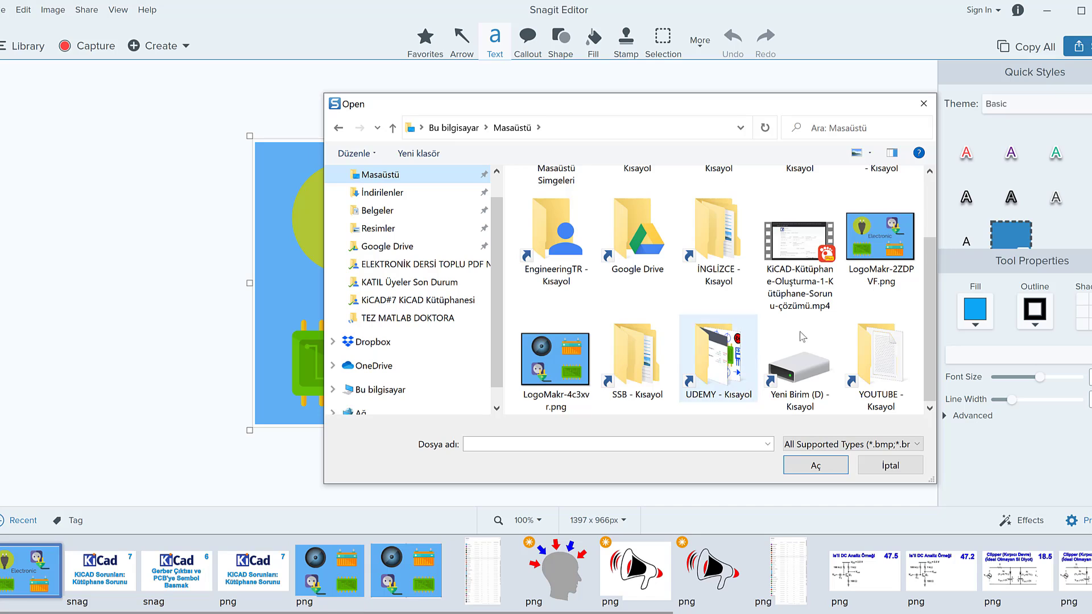
left_click(881, 236)
left_click(817, 466)
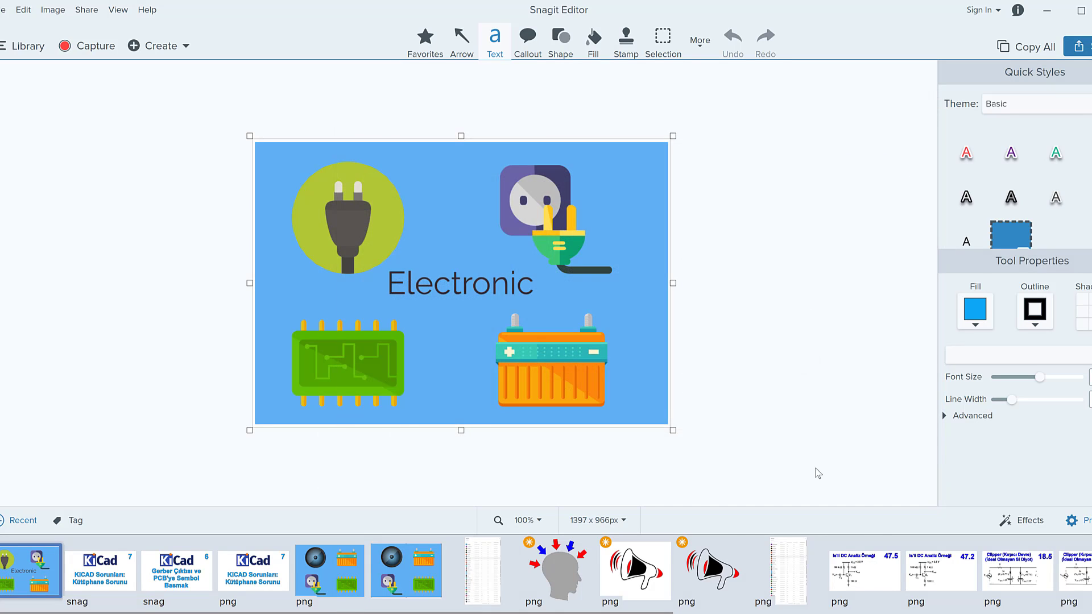
left_click(33, 569)
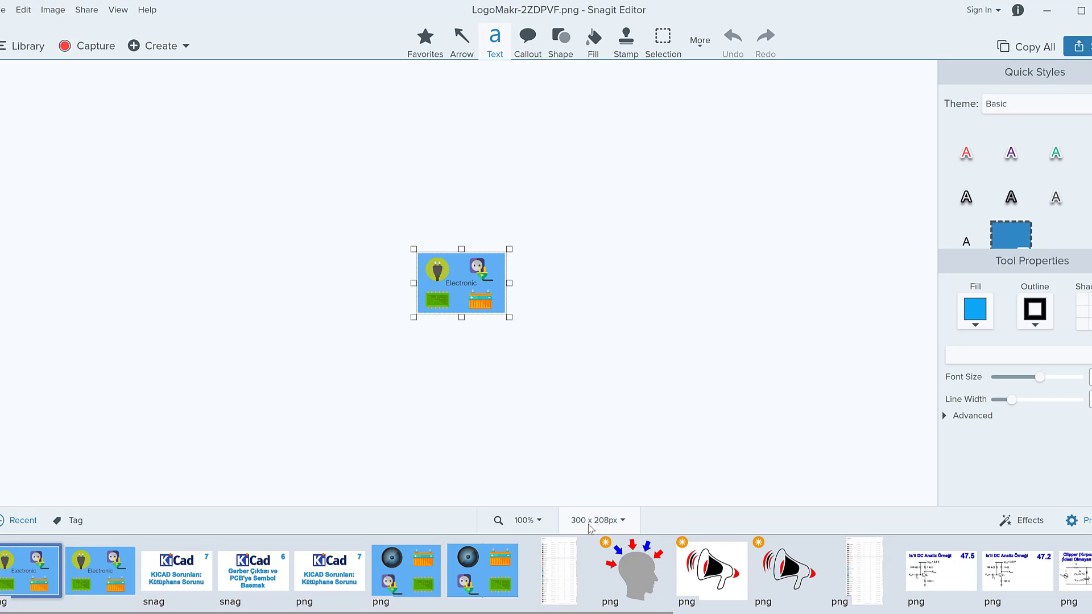
left_click(99, 569)
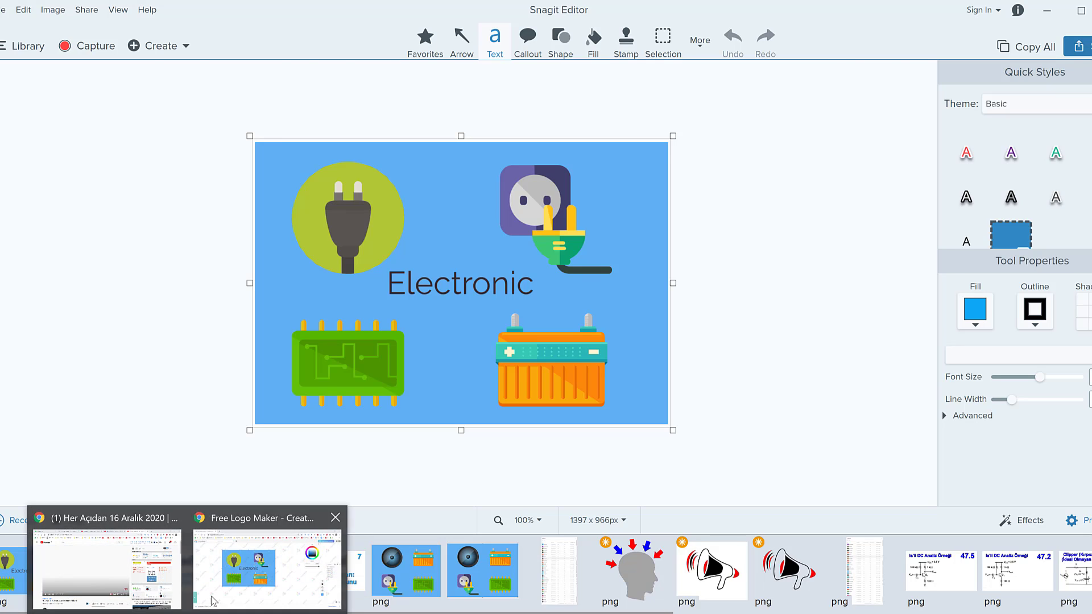
Switch back to the LogoMakr design and enlarge the orange battery clipart, placing it in the canvas's lower-right corner
left_click(215, 601)
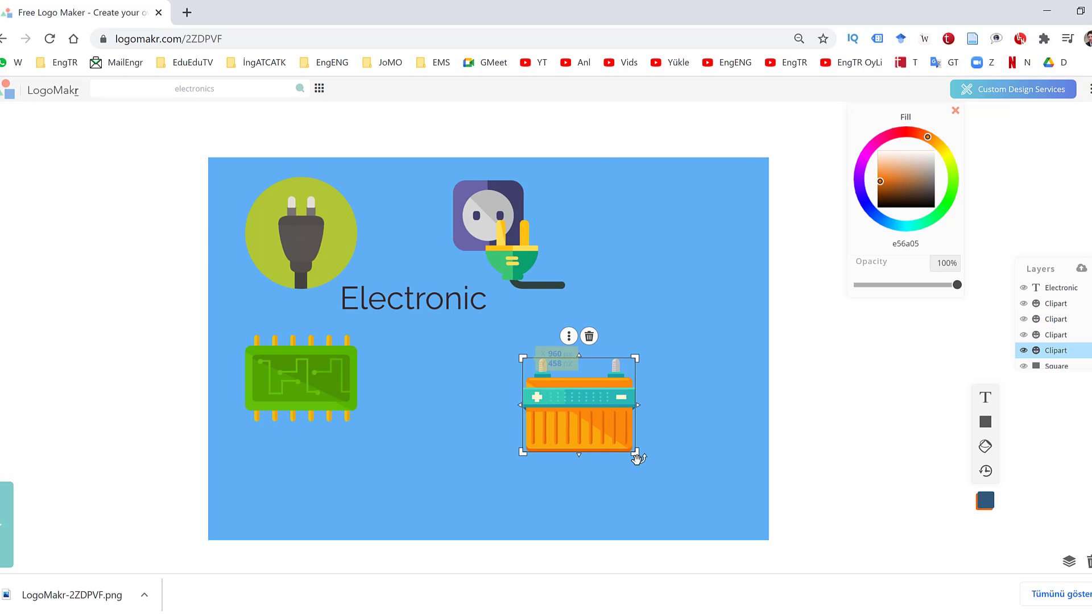
left_click_drag(641, 458, 735, 527)
left_click_drag(550, 451, 571, 455)
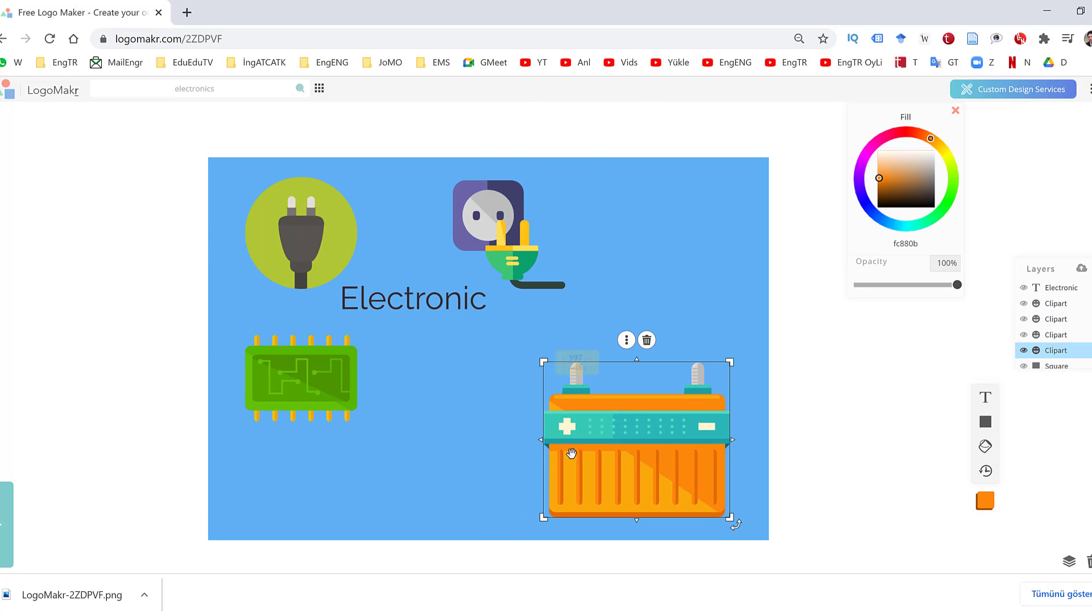
Enlarge the socket clipart to about 300 x 291 px in the canvas's upper-right corner and move the Electronic title to the centre
left_click(535, 336)
left_click(500, 247)
left_click(578, 292)
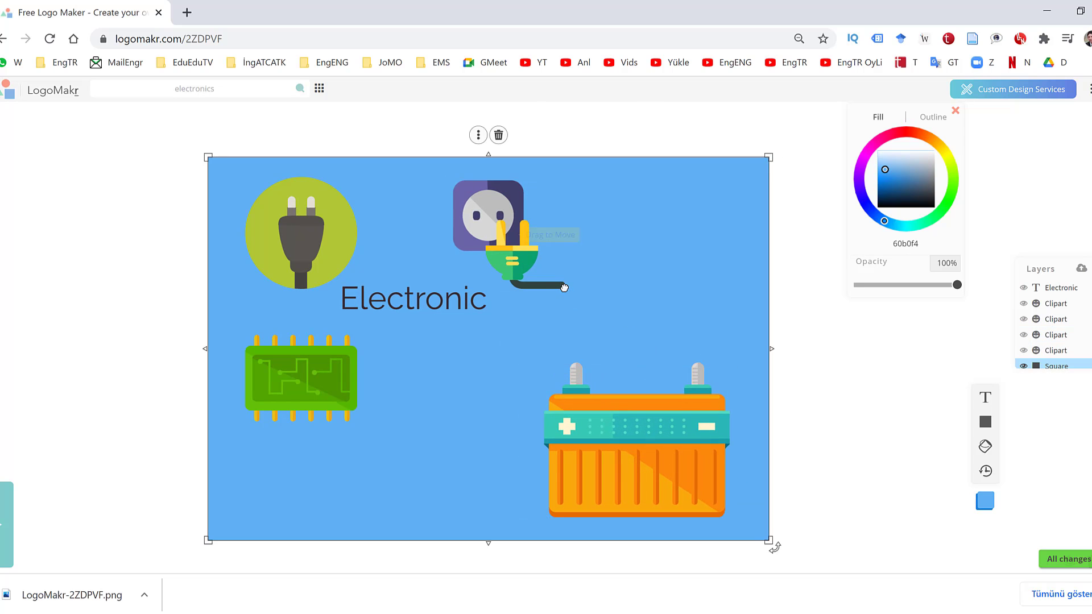
left_click(527, 261)
left_click_drag(567, 291, 629, 327)
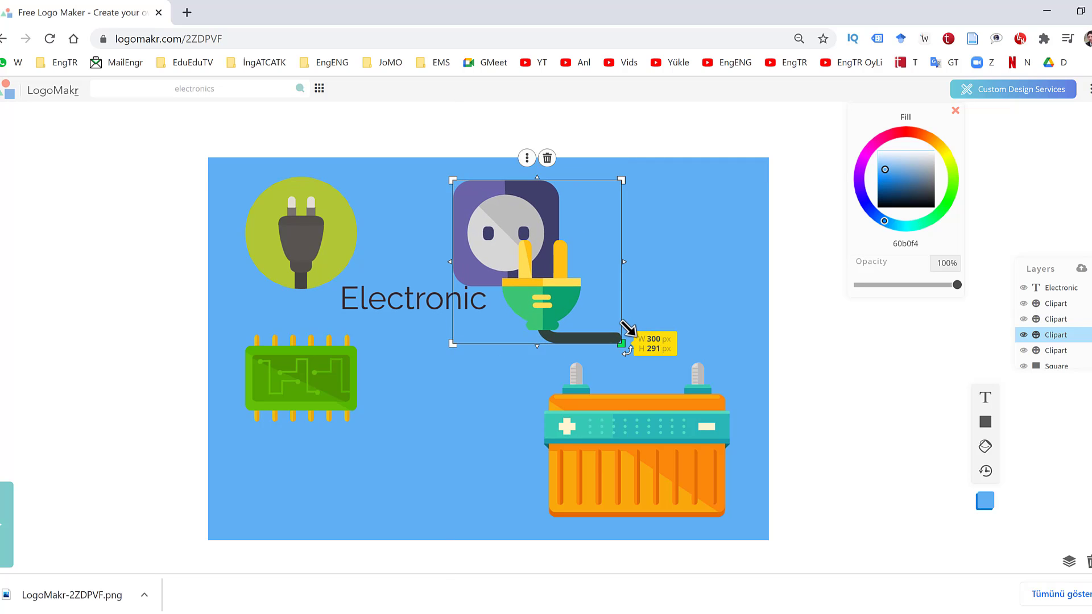
left_click_drag(502, 215, 613, 216)
left_click_drag(455, 306, 501, 341)
left_click(433, 419)
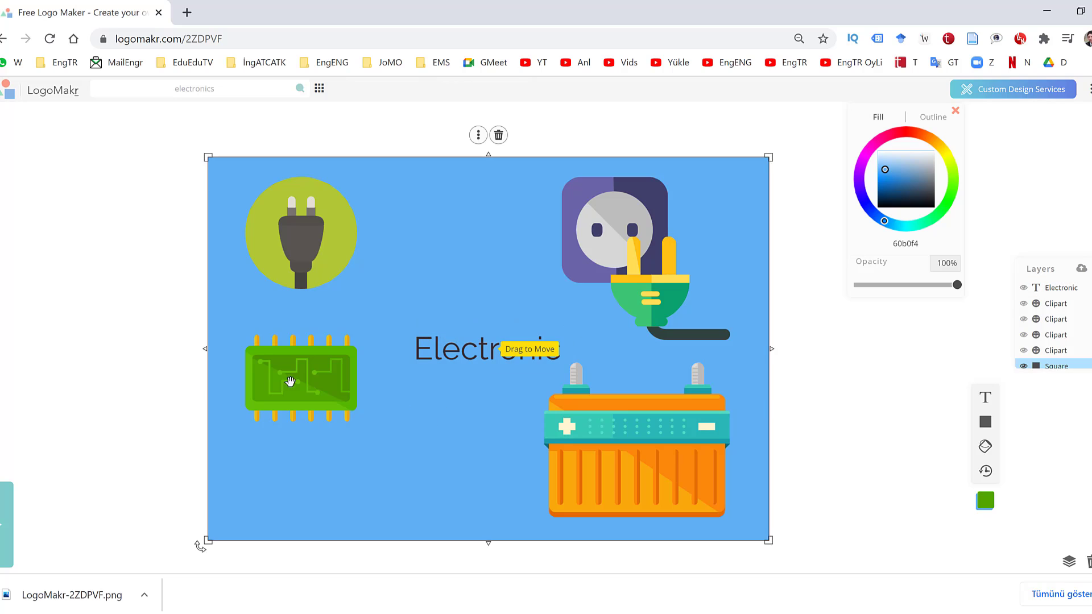
Enlarge the green circuit board in the canvas's lower-left corner and the round plug clipart above it, then deselect them
left_click(290, 383)
left_click_drag(359, 424, 412, 492)
left_click_drag(370, 414, 358, 446)
left_click(351, 288)
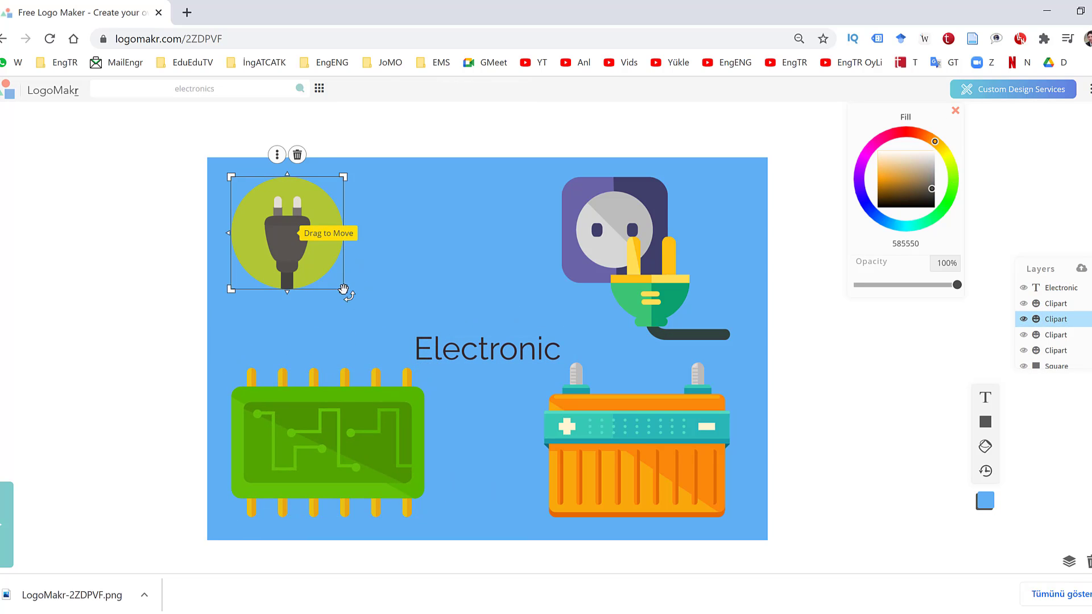
left_click_drag(352, 288, 388, 335)
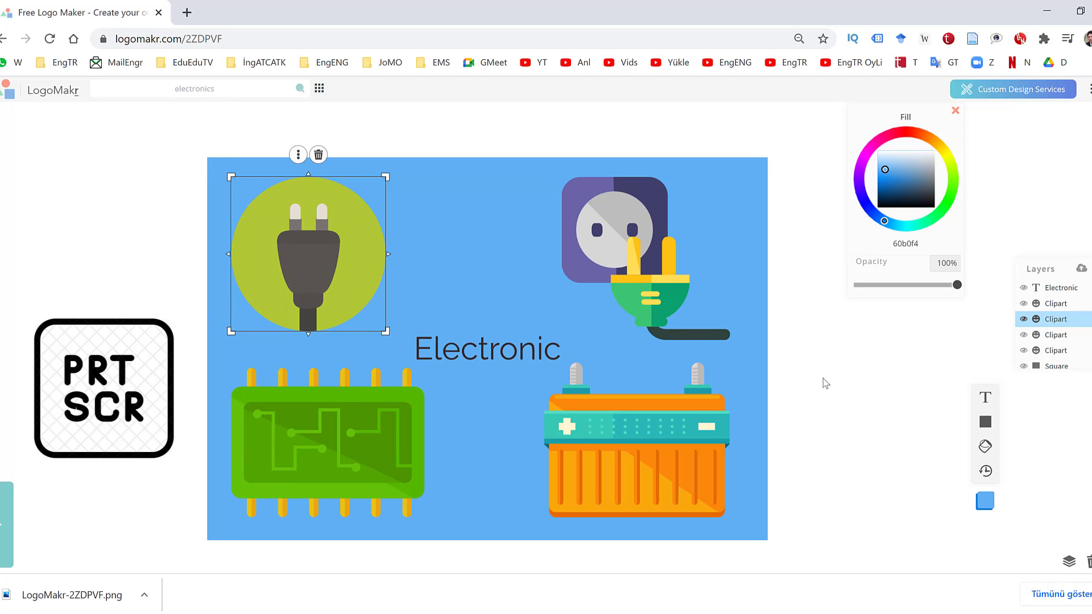
left_click(823, 383)
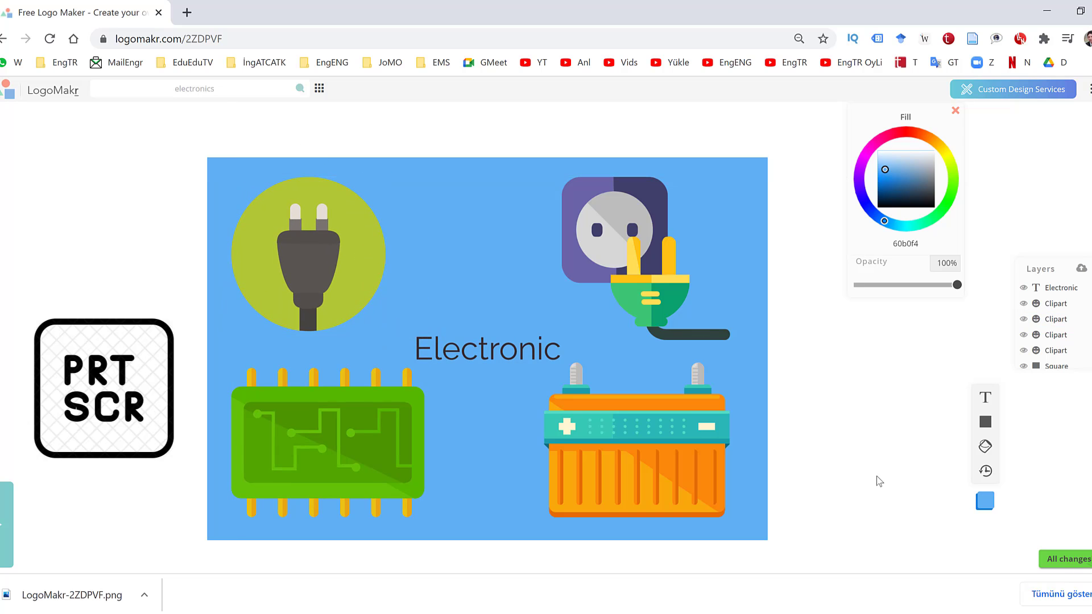
Capture the enlarged blue Electronic design with Snagit as a region of about 1901 x 1300 pixels, opening it in Snagit Editor
key("Print")
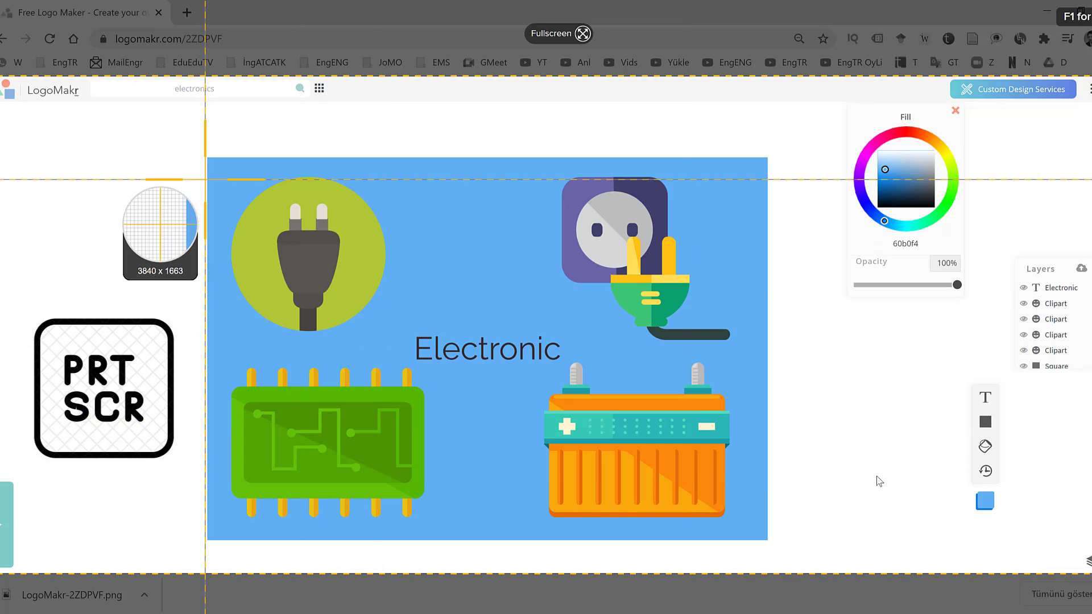
left_click_drag(204, 154, 771, 542)
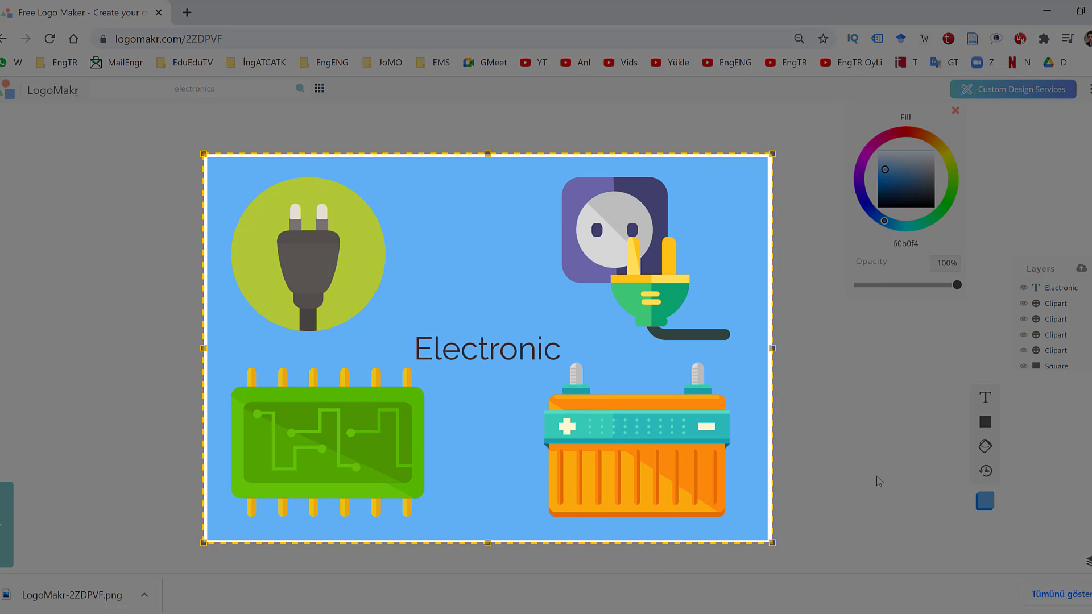
left_click(305, 574)
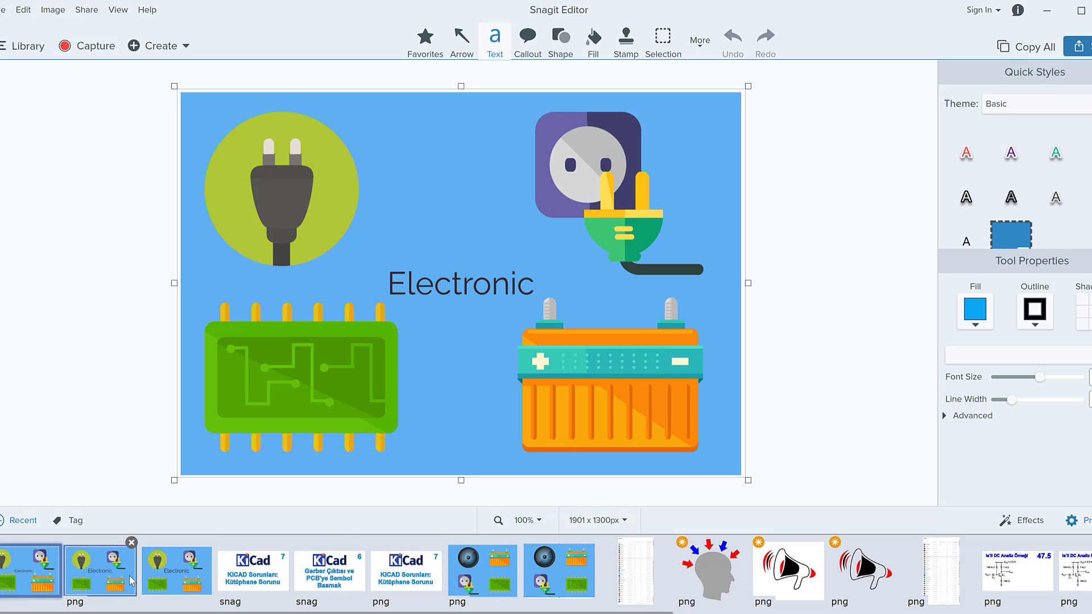
Compare the new capture with LogoMakr-2ZDPVF.png and the earlier, smaller capture, ending on the new capture
left_click(104, 581)
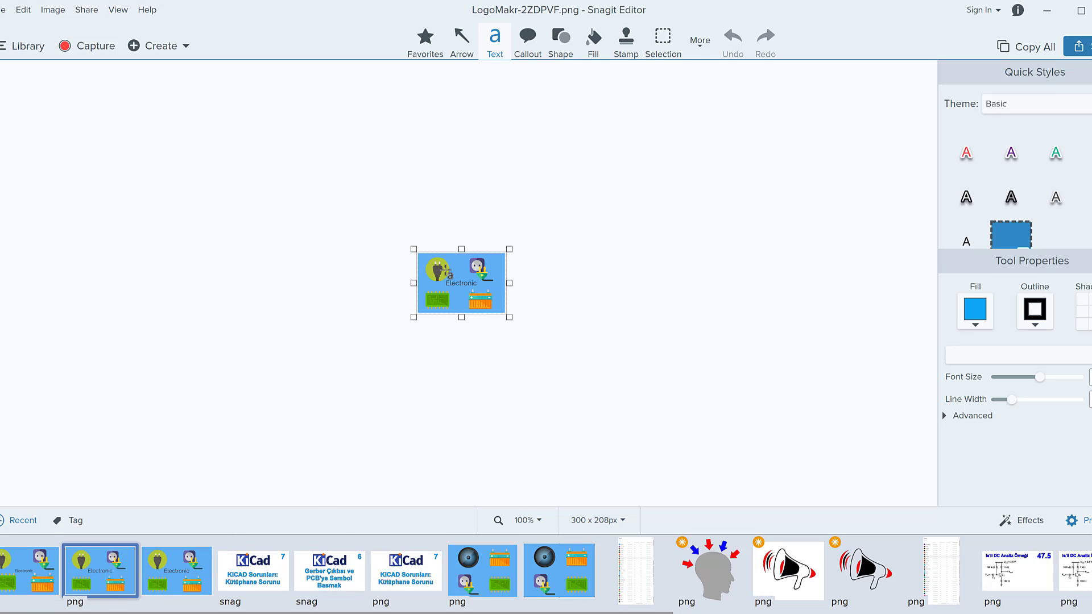
left_click(170, 573)
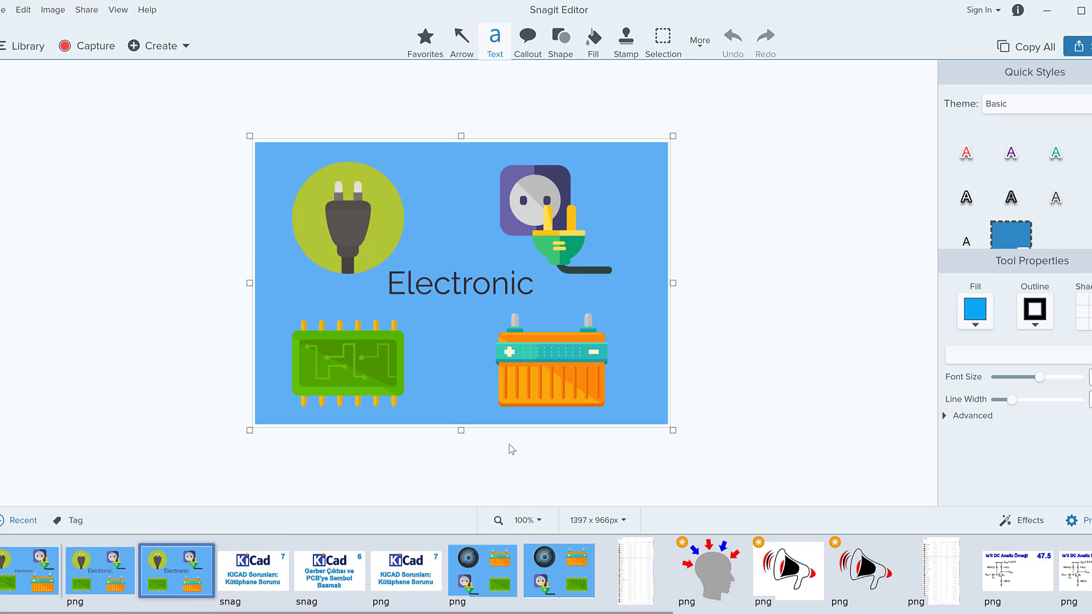
left_click(23, 569)
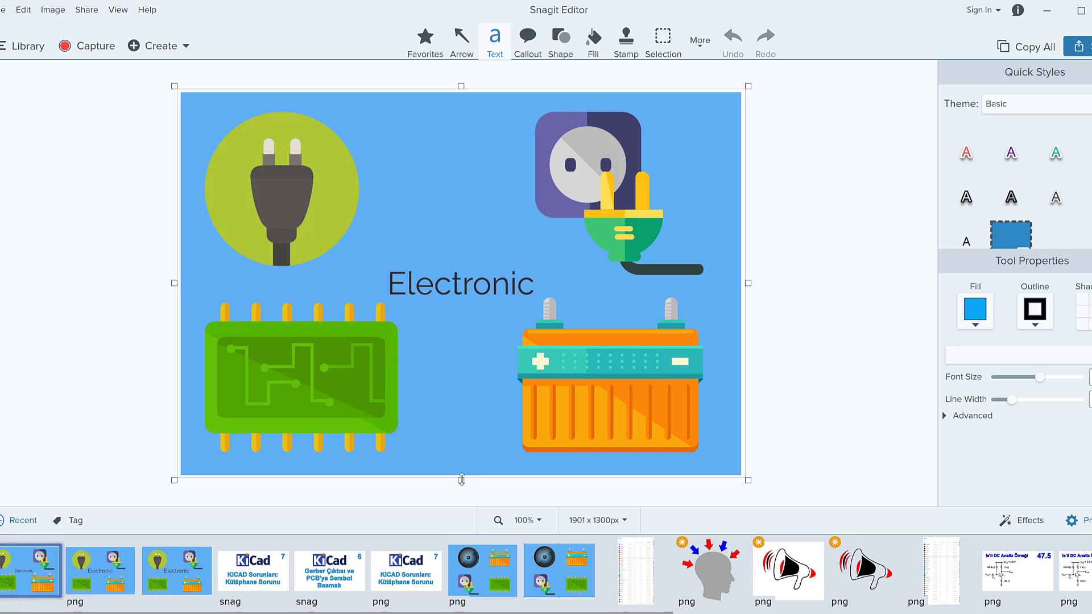
Trim the white margins from all four edges of the new capture, reducing its canvas to about 1872 x 1277 px
left_click_drag(461, 480, 464, 477)
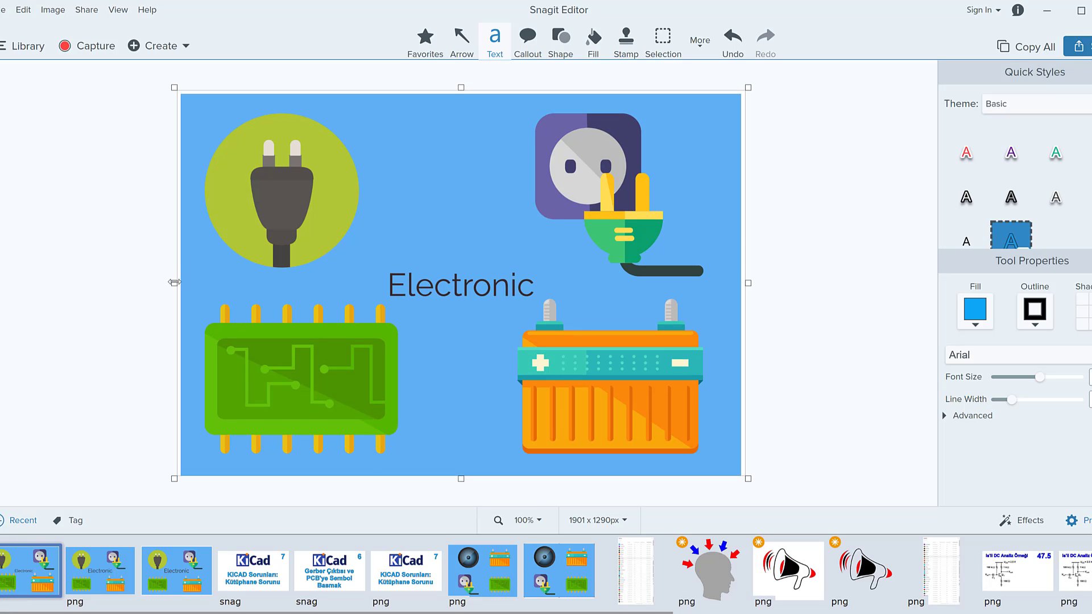
left_click_drag(174, 283, 176, 282)
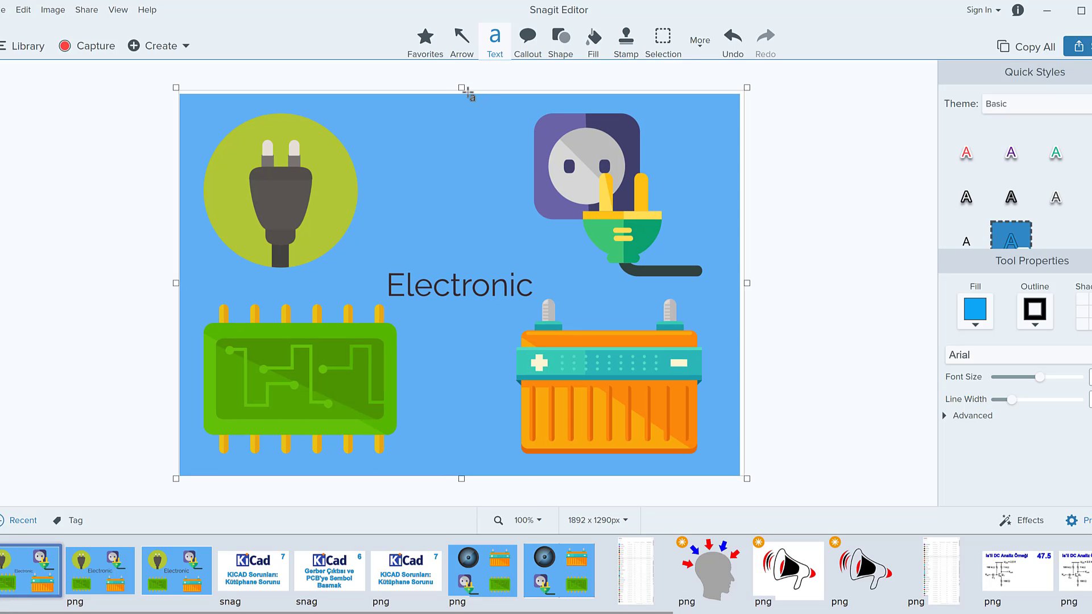
left_click_drag(461, 89, 461, 92)
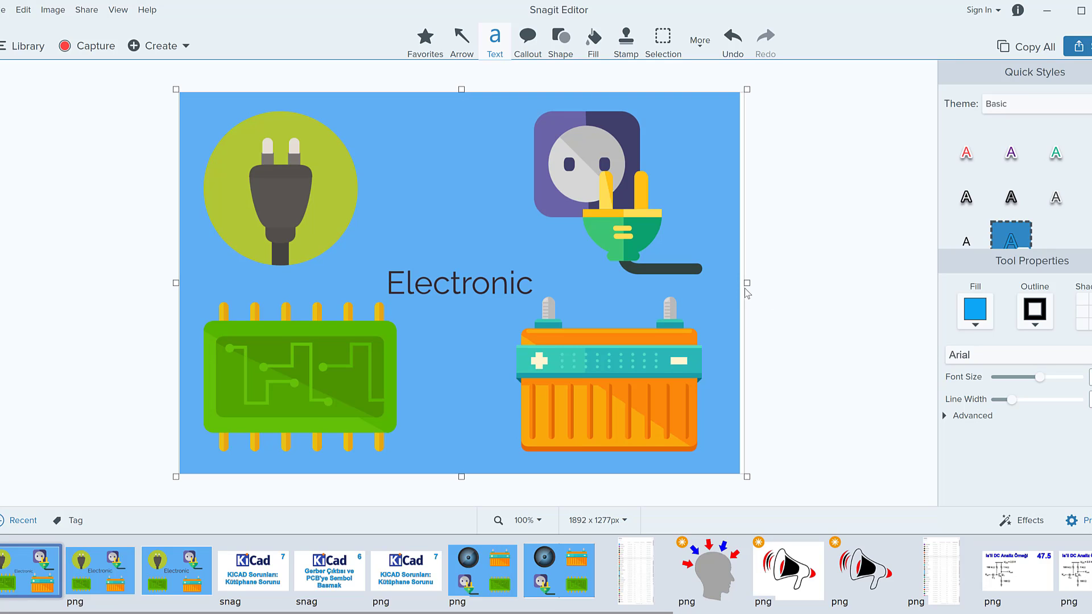
left_click_drag(745, 281, 736, 281)
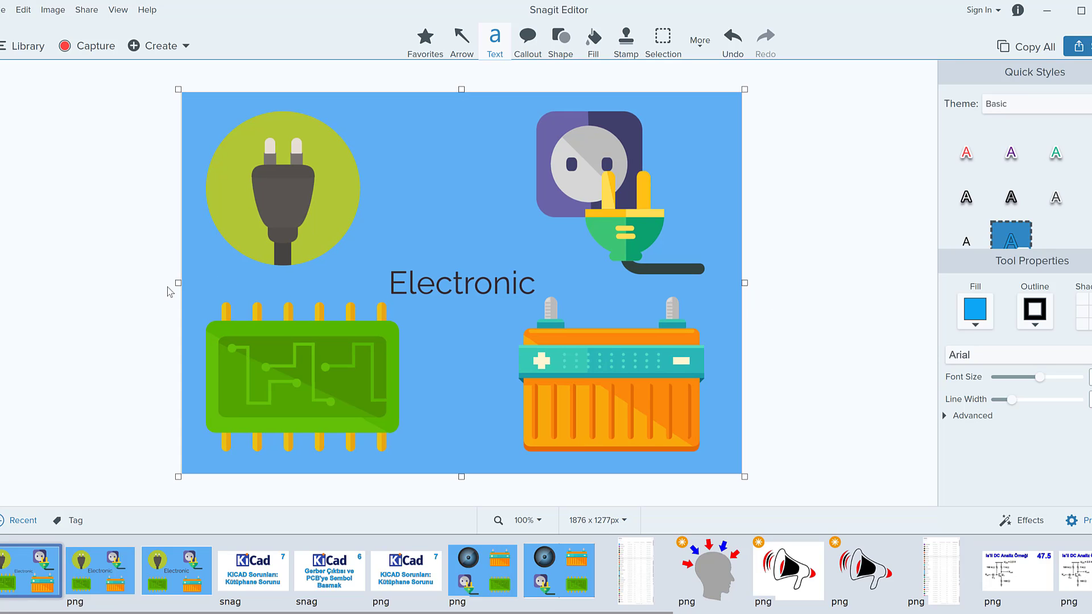
left_click_drag(179, 284, 181, 285)
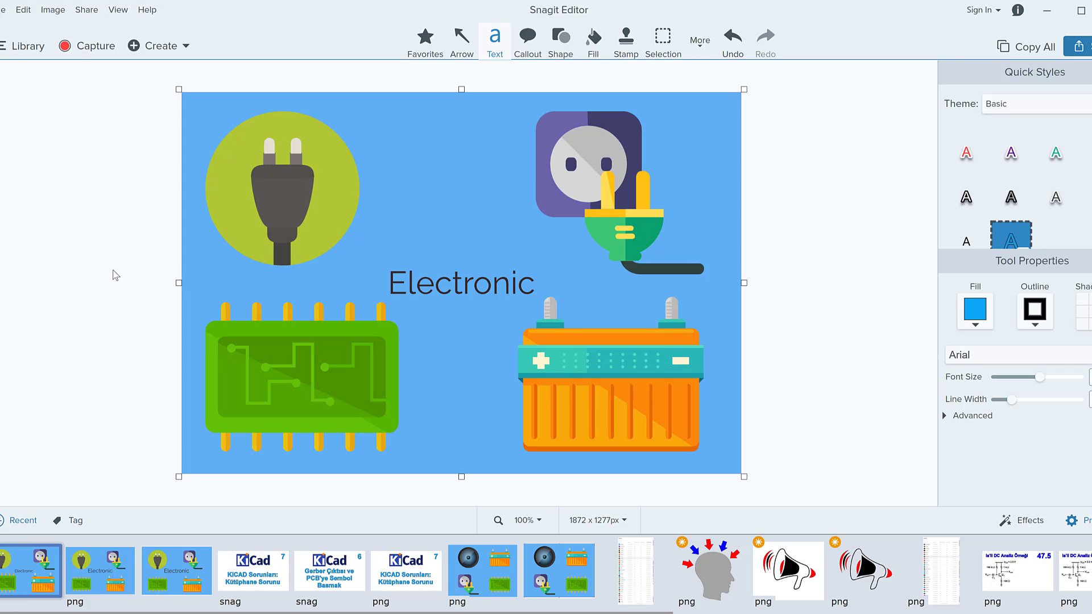
Save the trimmed capture to the desktop (Masaüstü) as highres in PNG - Portable Network Graphics format
left_click(2, 9)
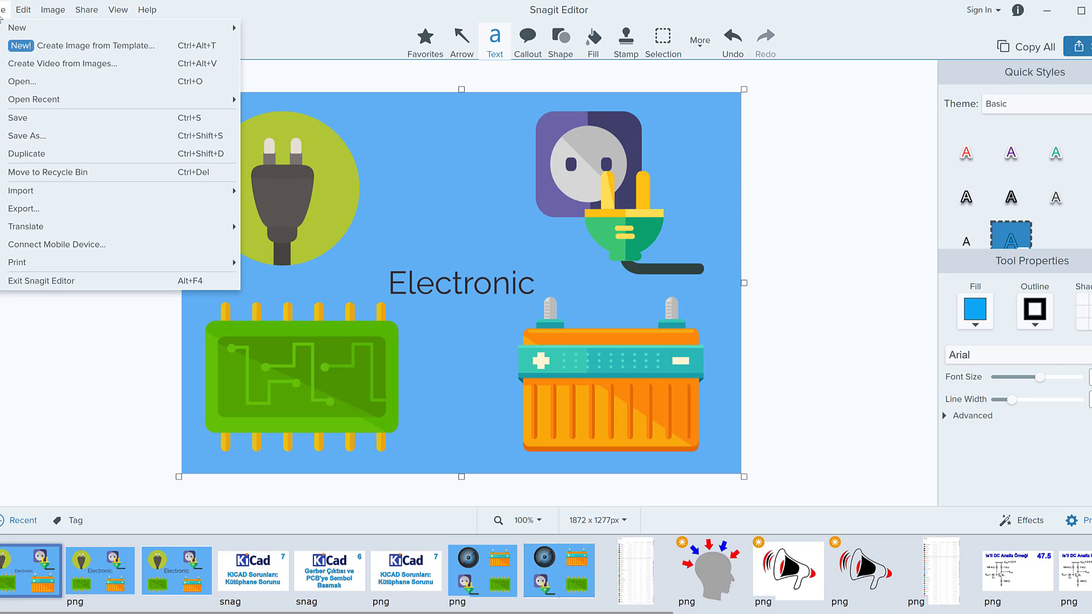
left_click(46, 135)
scroll(393, 268, "up", 2)
left_click(380, 204)
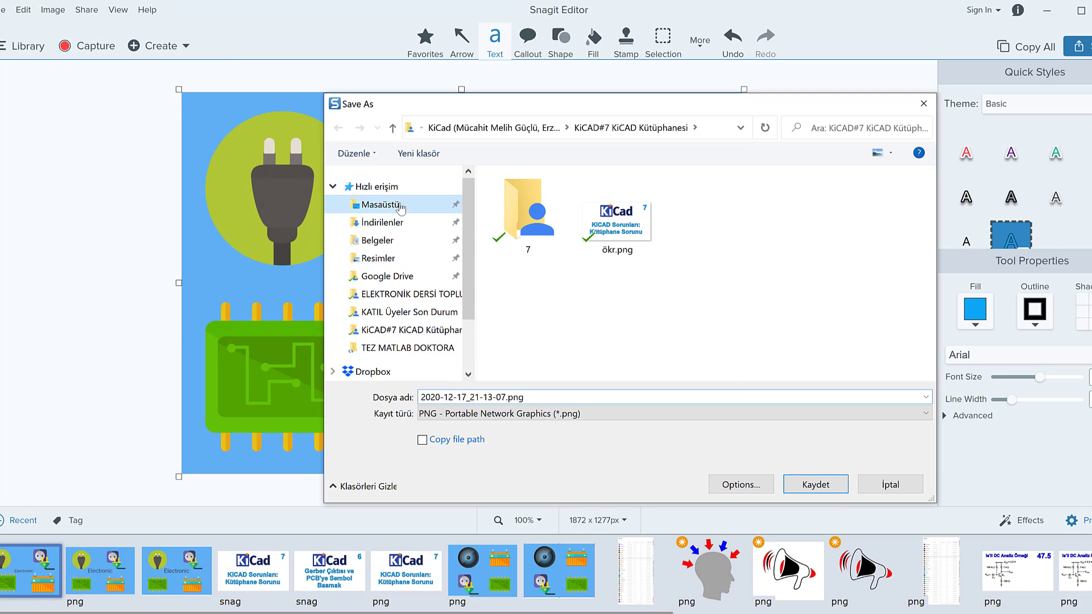
left_click(537, 398)
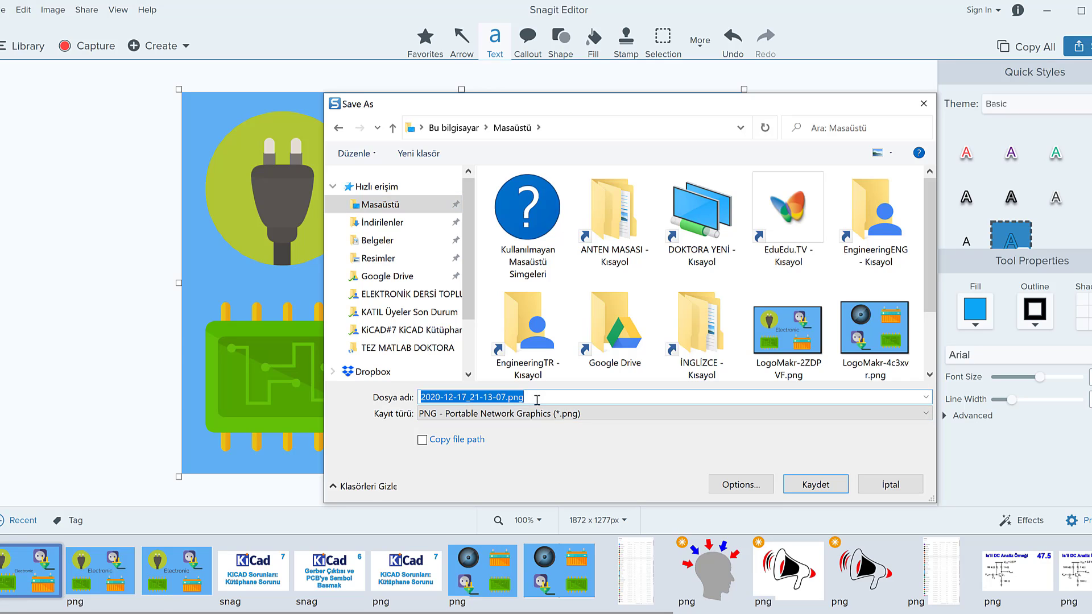
type("highres")
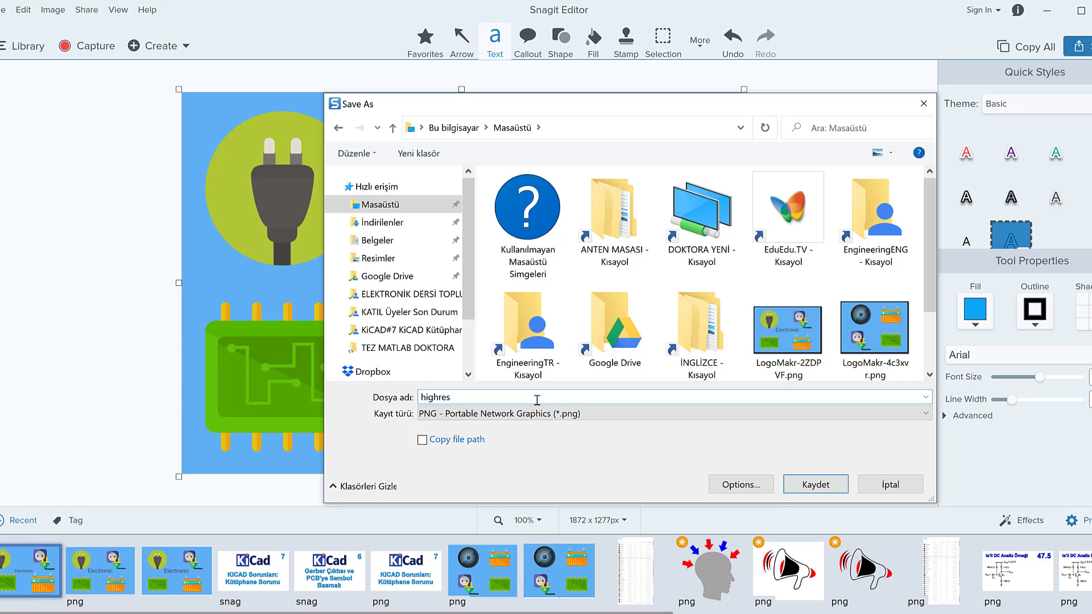
left_click(506, 415)
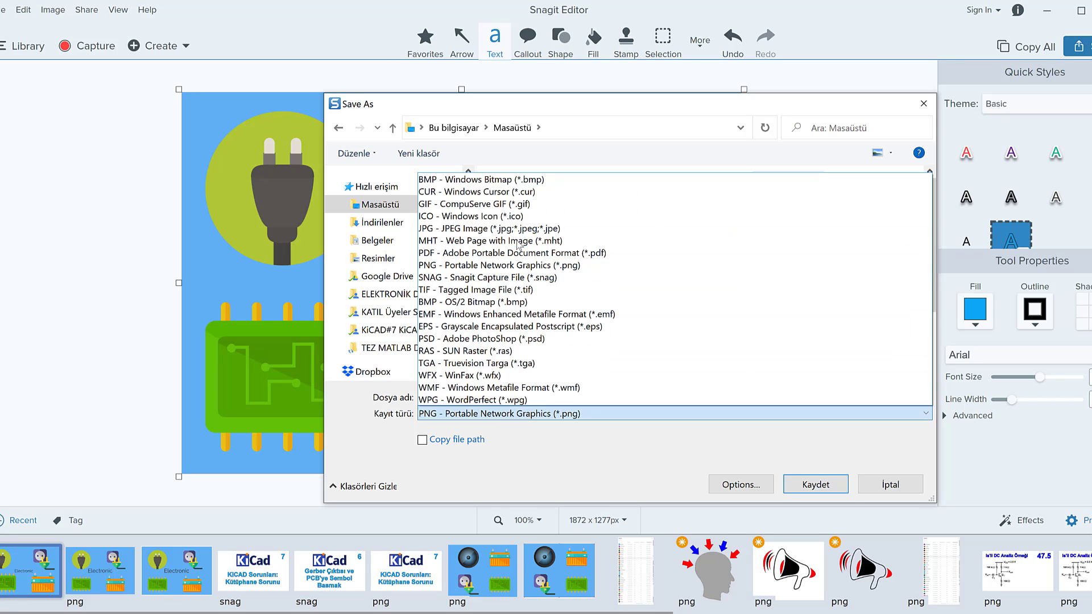
left_click(446, 270)
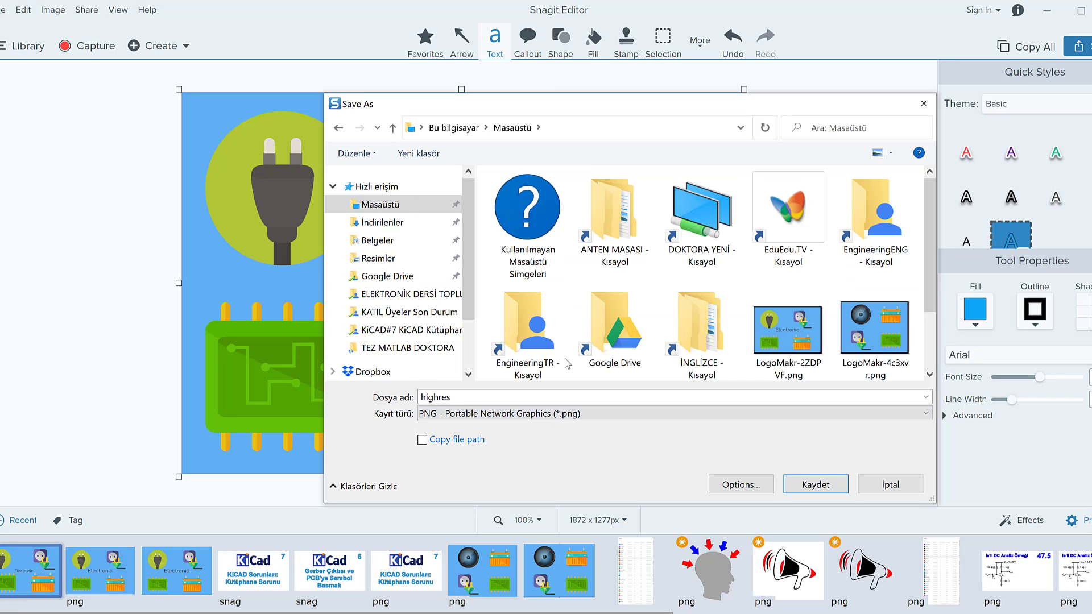
left_click(806, 486)
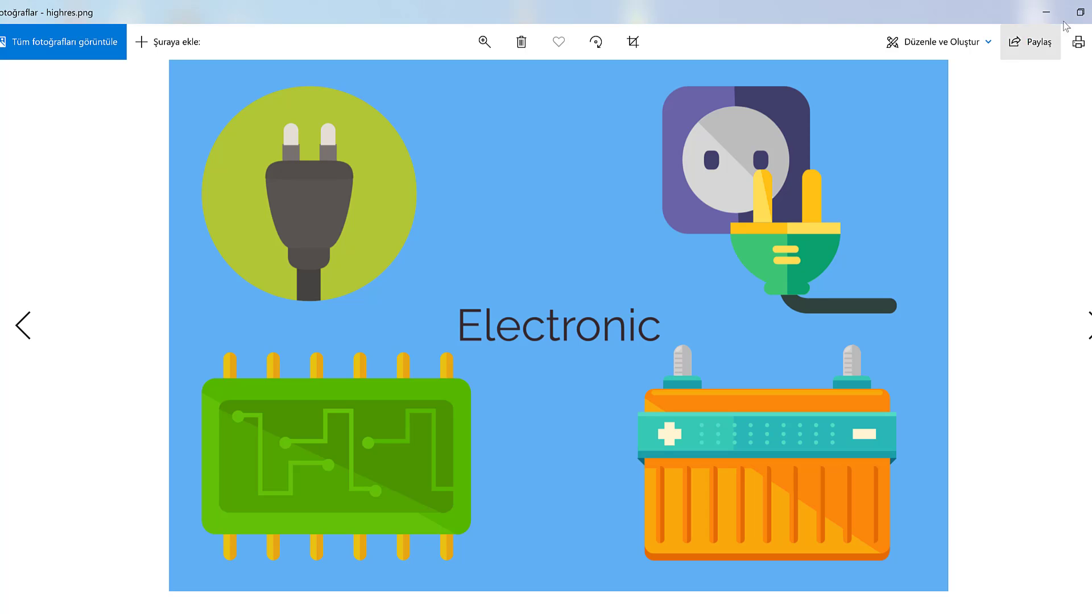
Open LogoMakr-2ZDPVF.png from the desktop in the photo viewer and compare it with highres.png
left_click(1046, 12)
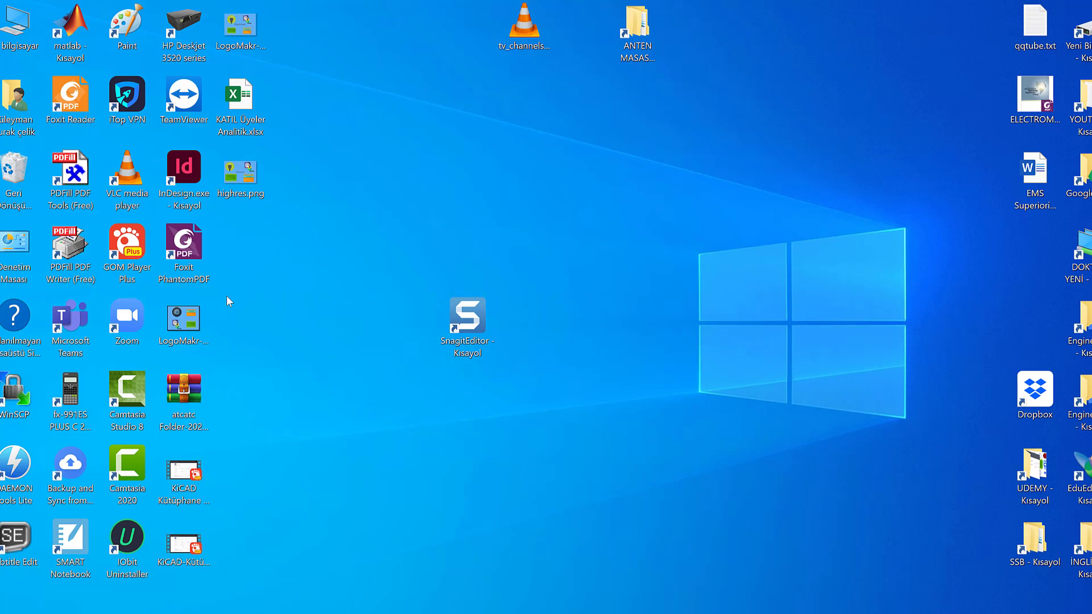
double_click(240, 25)
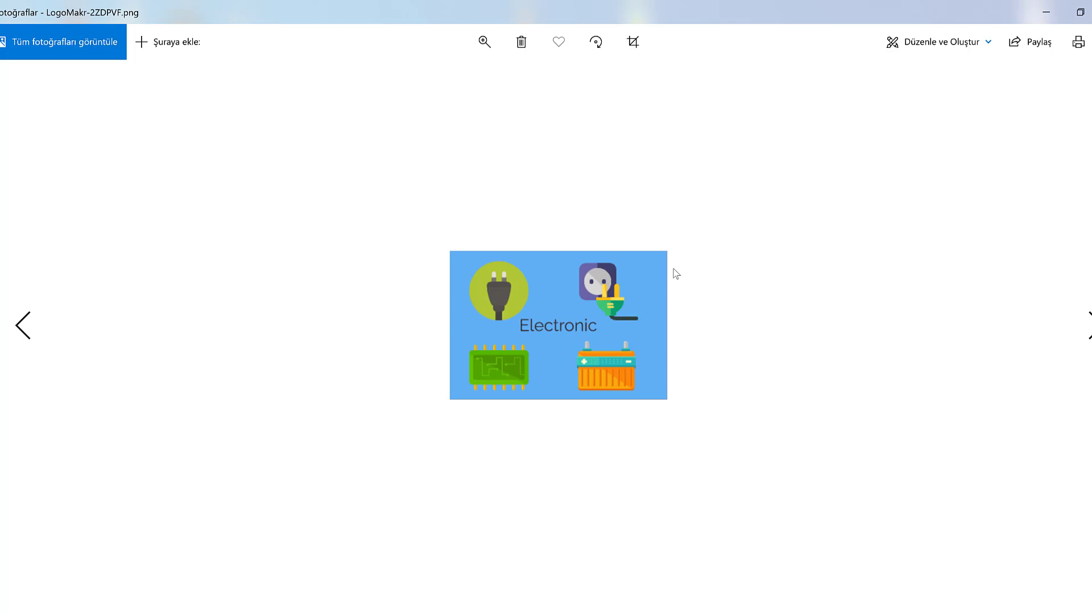
left_click(707, 612)
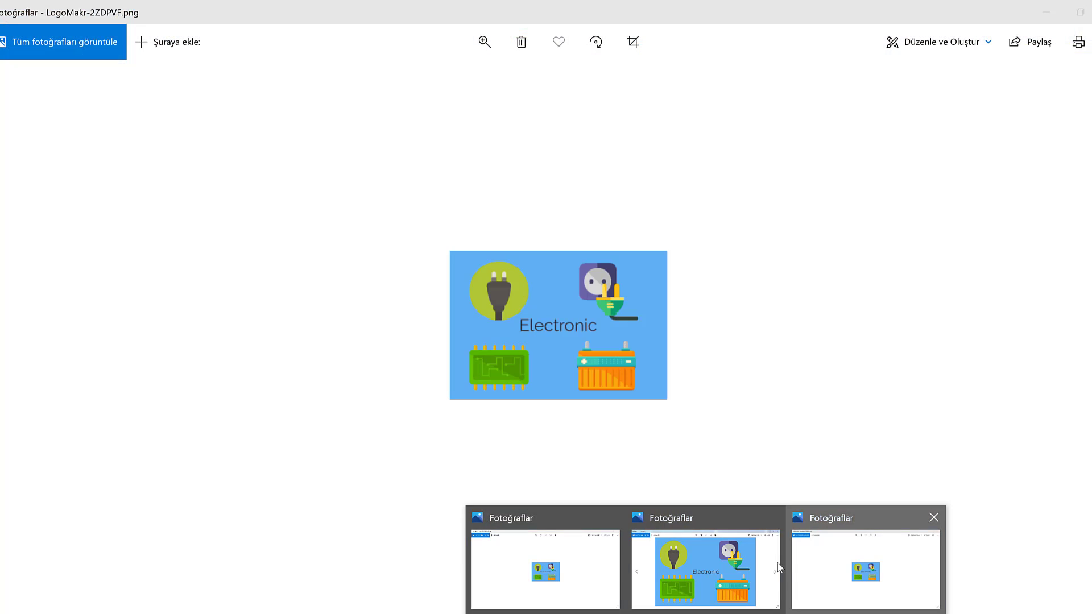
left_click(743, 569)
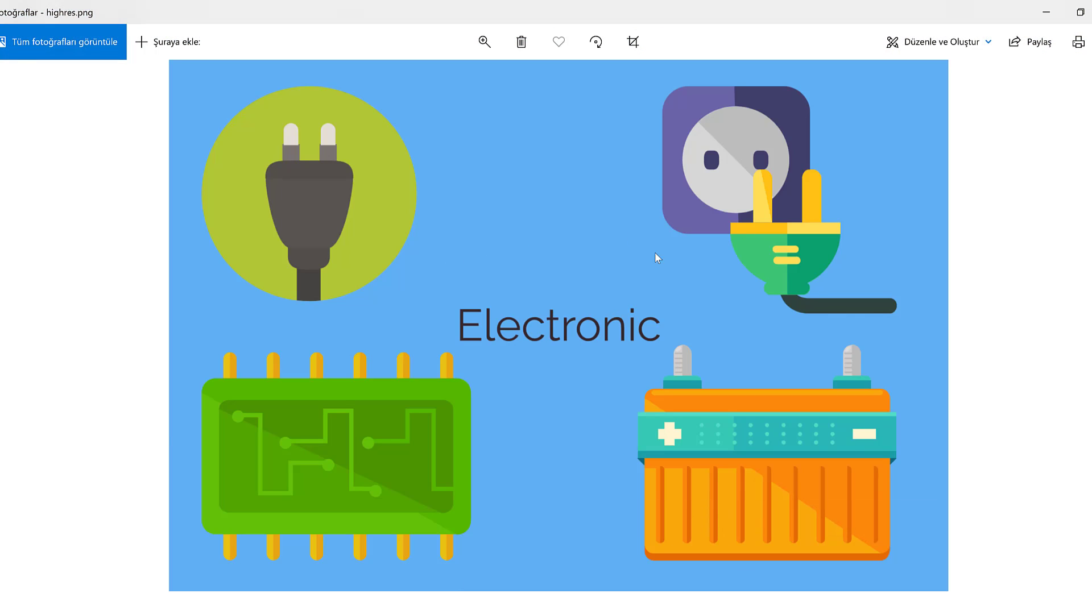